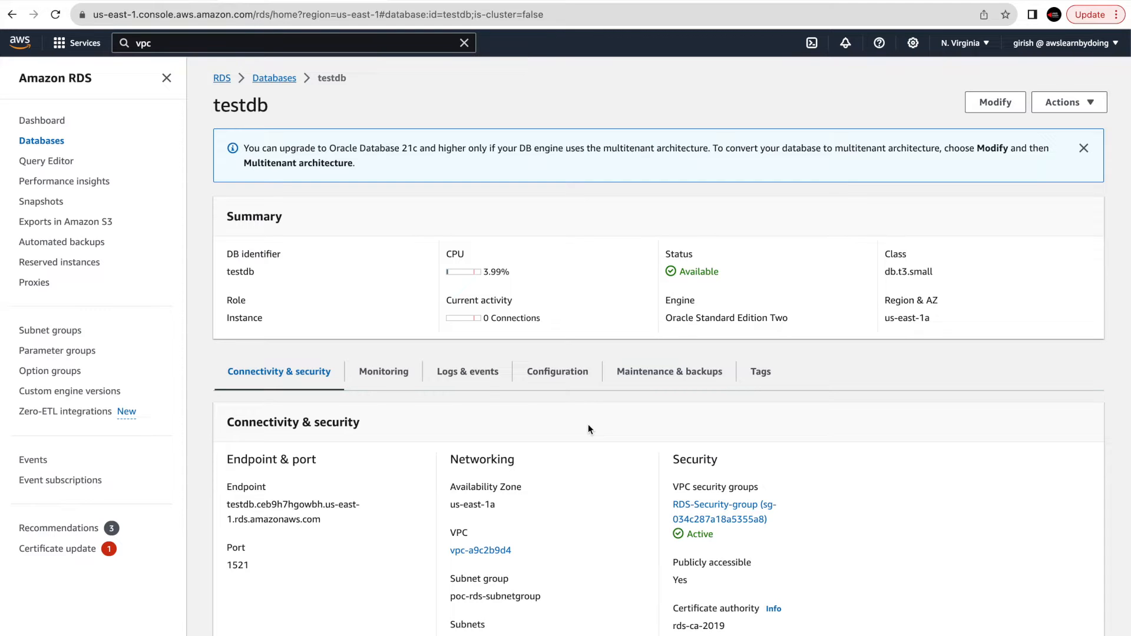
Copy the testdb endpoint address from the database's connectivity and security details.
scroll(609, 429, down, 2)
scroll(609, 425, down, 2)
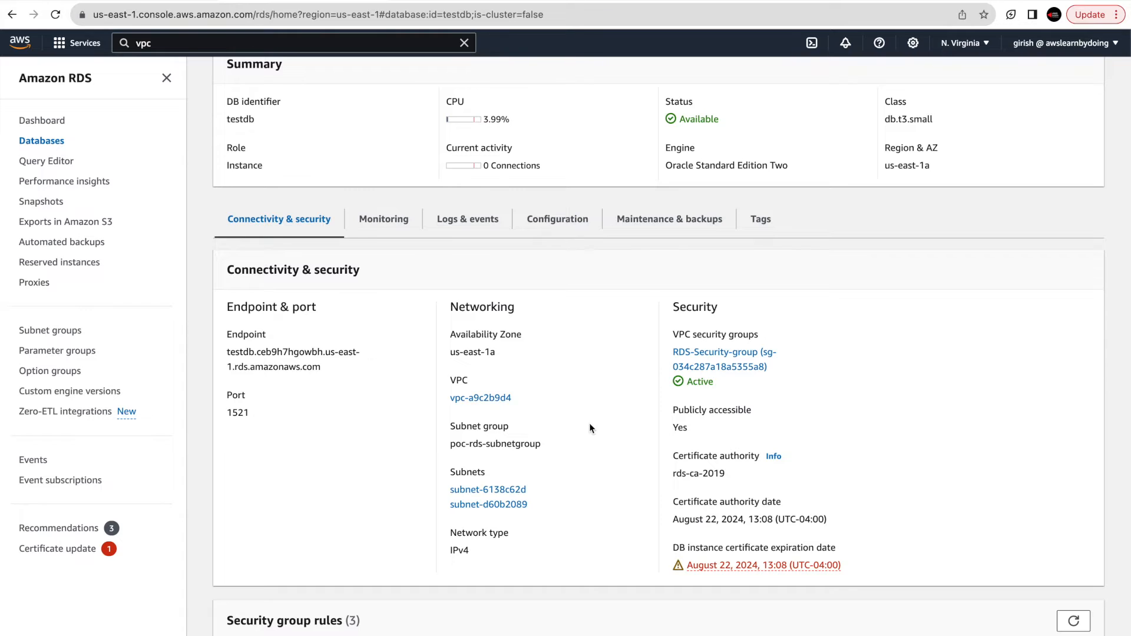
double_click(683, 427)
drag(229, 354, 271, 355)
click(226, 356)
double_click(243, 352)
click(243, 352)
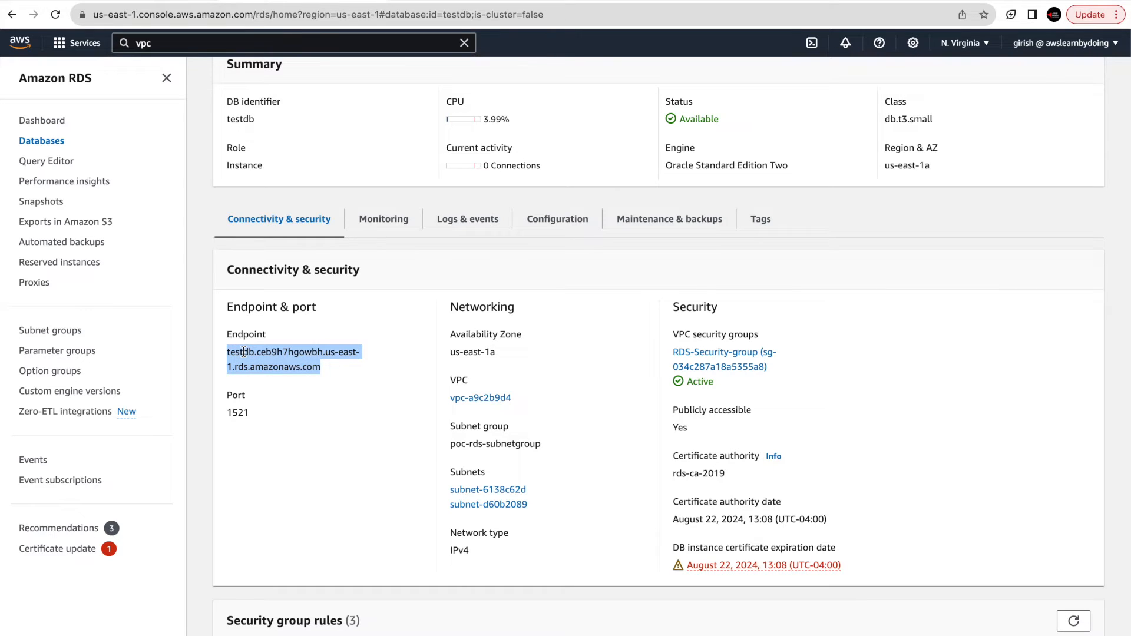
key(super+c)
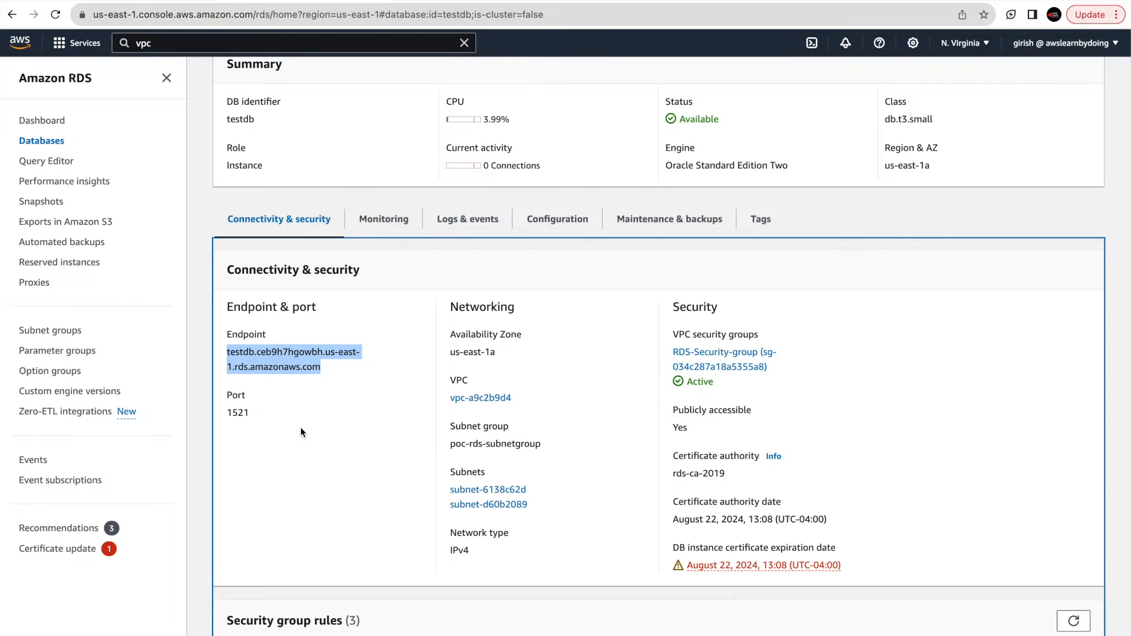
Switch to Oracle SQL Developer and start a new database connection.
mouse_move(564, 635)
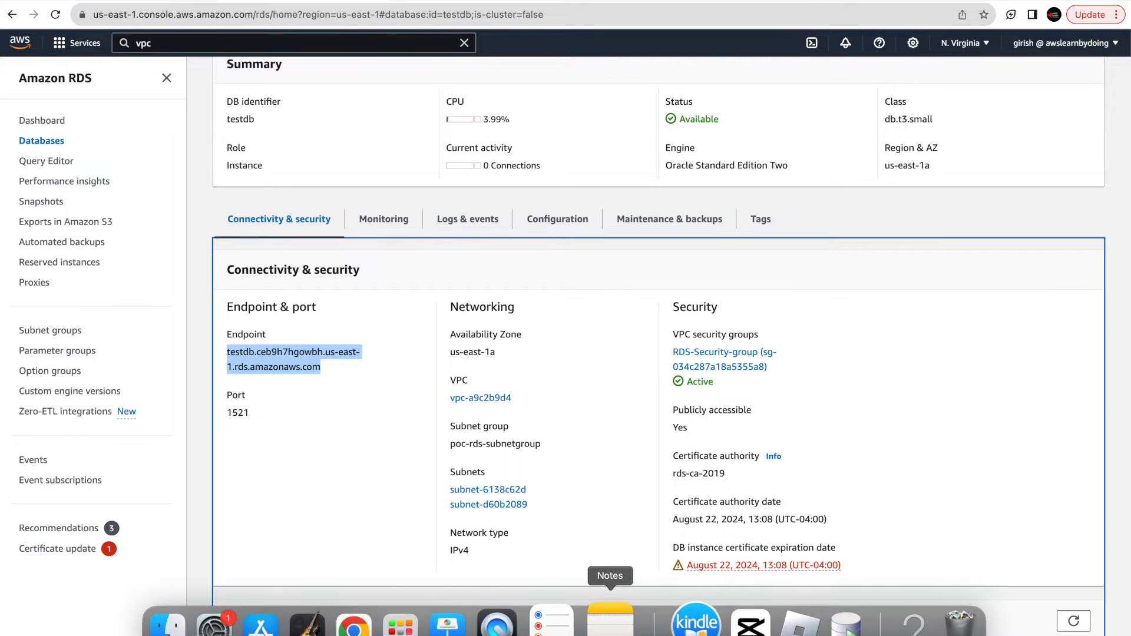
click(826, 589)
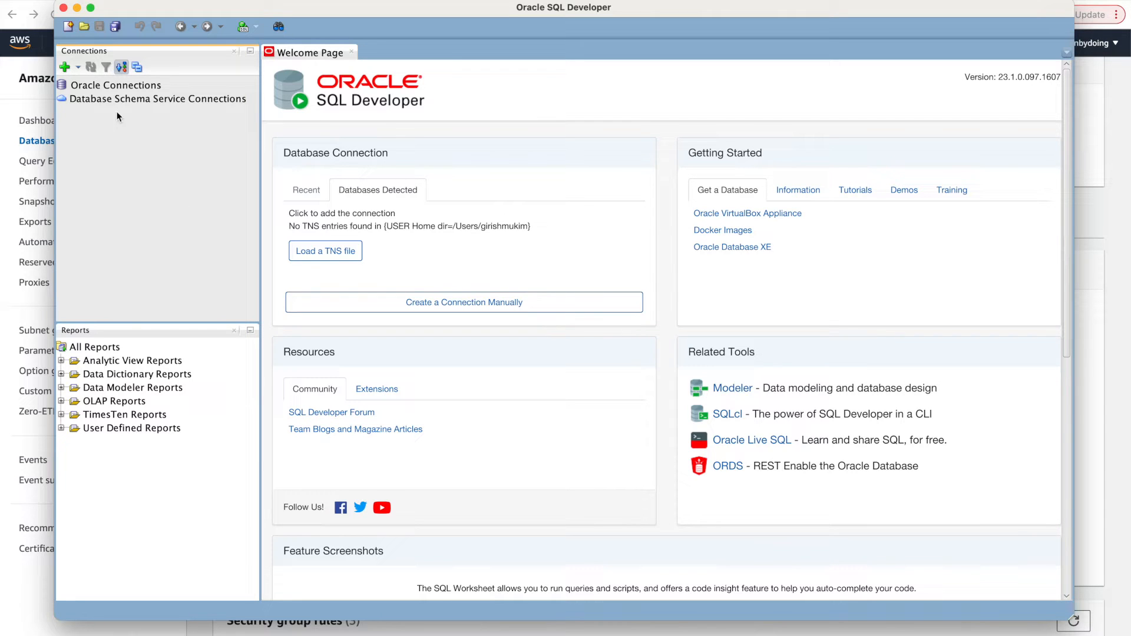
click(66, 69)
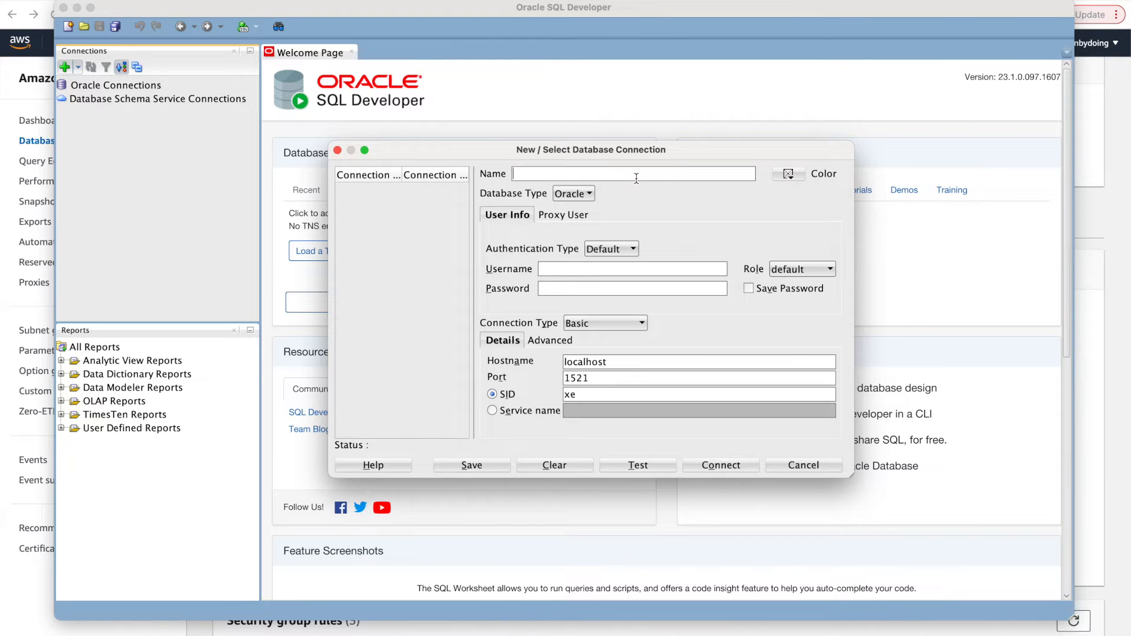
Name the connection test-publicendpoint, set the username to admin and enter the account password.
text(test-public)
text(endpointadmin)
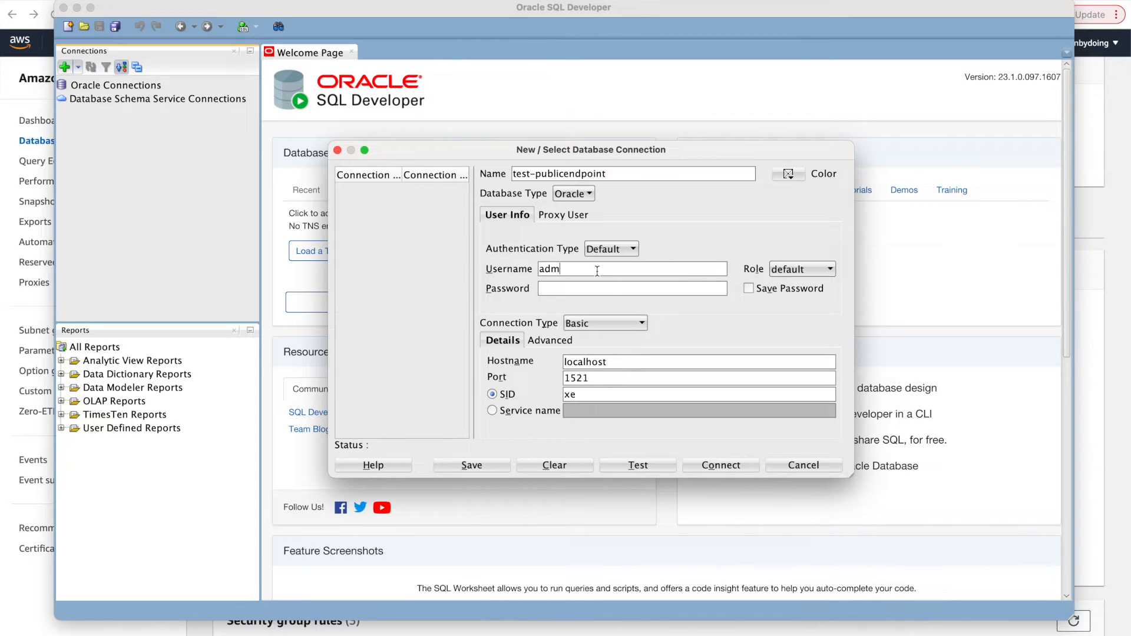
key(Tab)
key(Tab)
text(•••)
text(•••••)
Set the hostname to the copied testdb endpoint and the SID to testdb, checking it against the DB identifier in the RDS console.
double_click(594, 360)
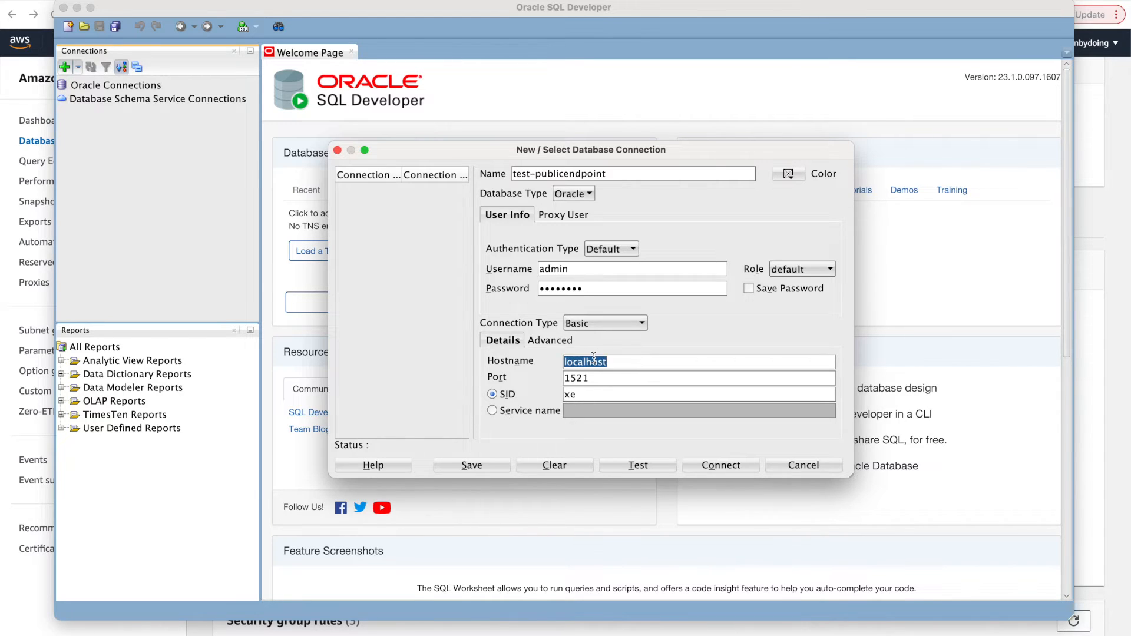
key(super+v)
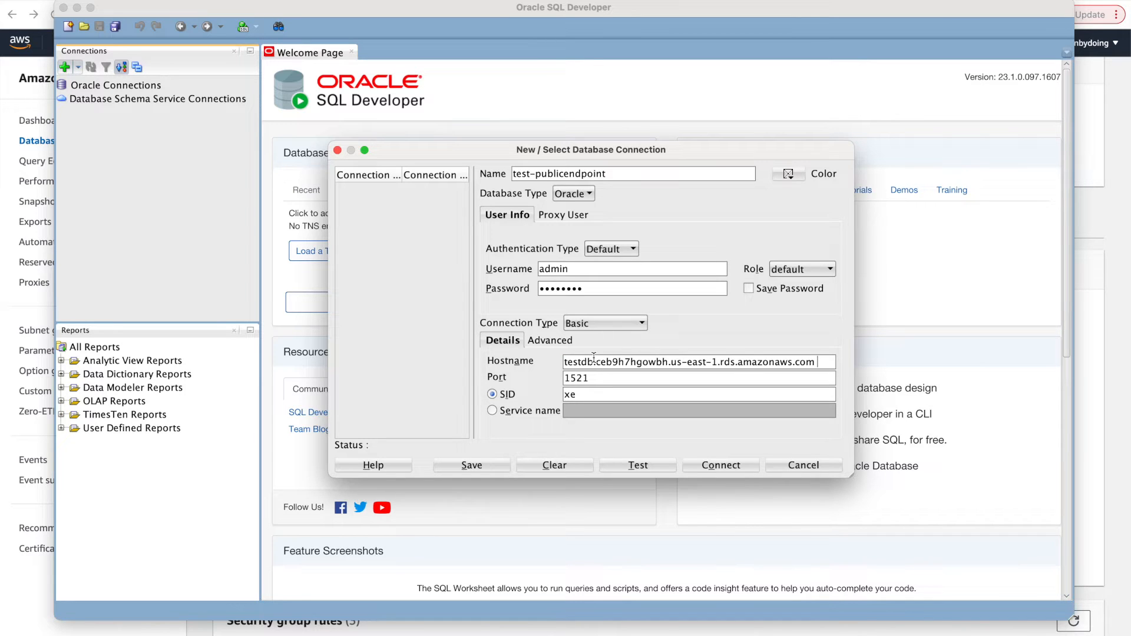
key(BackSpace)
double_click(569, 393)
text(testdb)
key(super+Tab)
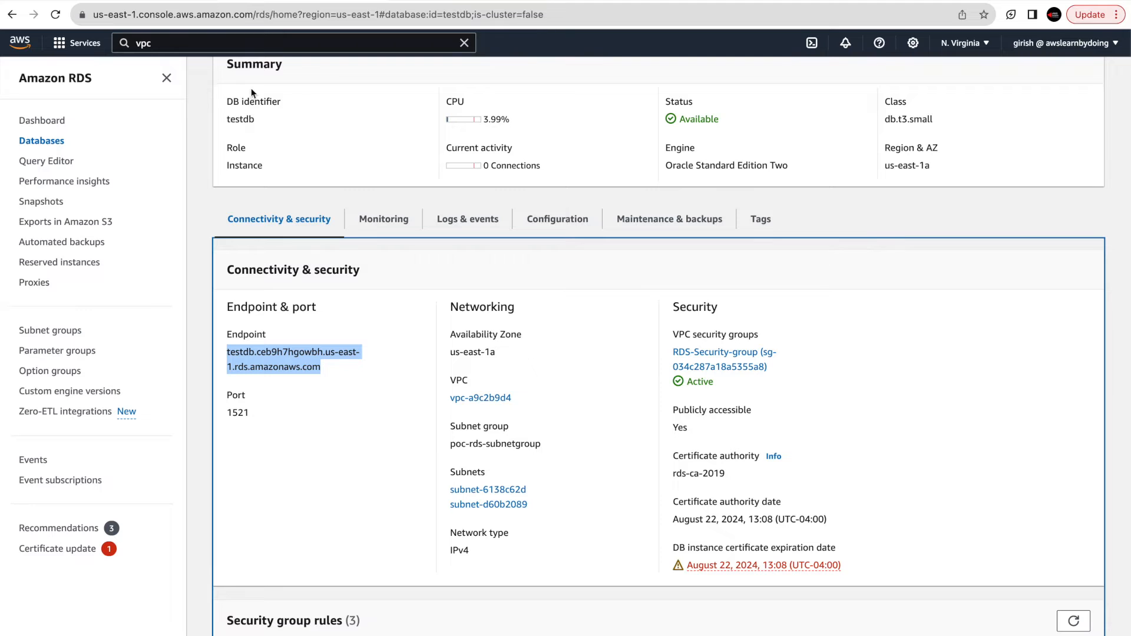
double_click(240, 119)
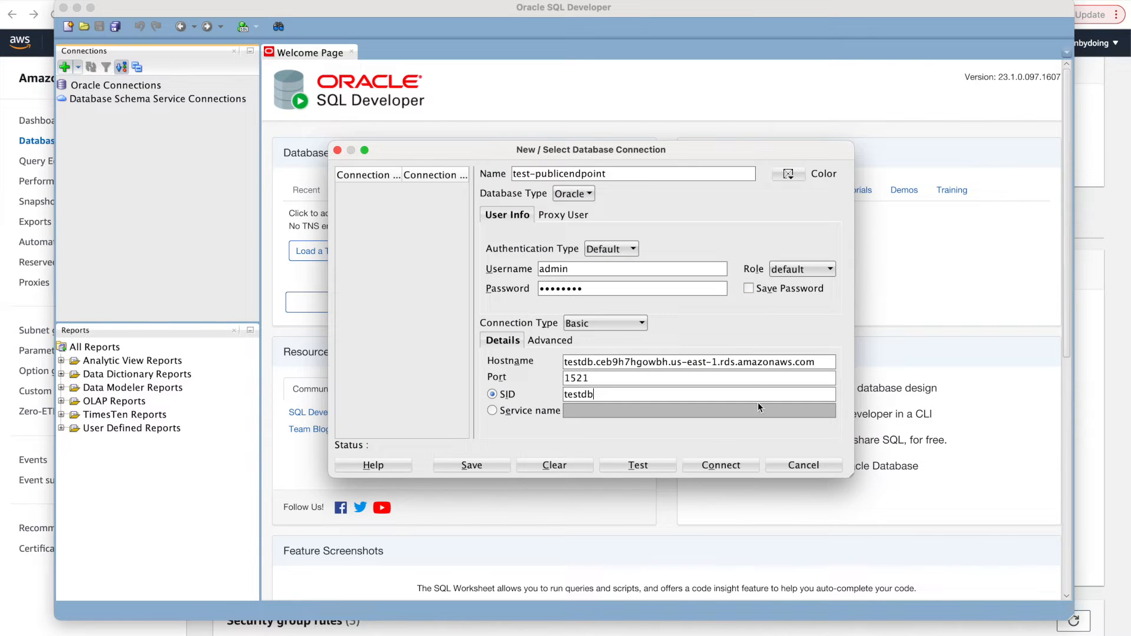
Test and open the test-publicendpoint connection and run the query "select name,open_mode from v$database;".
click(641, 466)
click(724, 468)
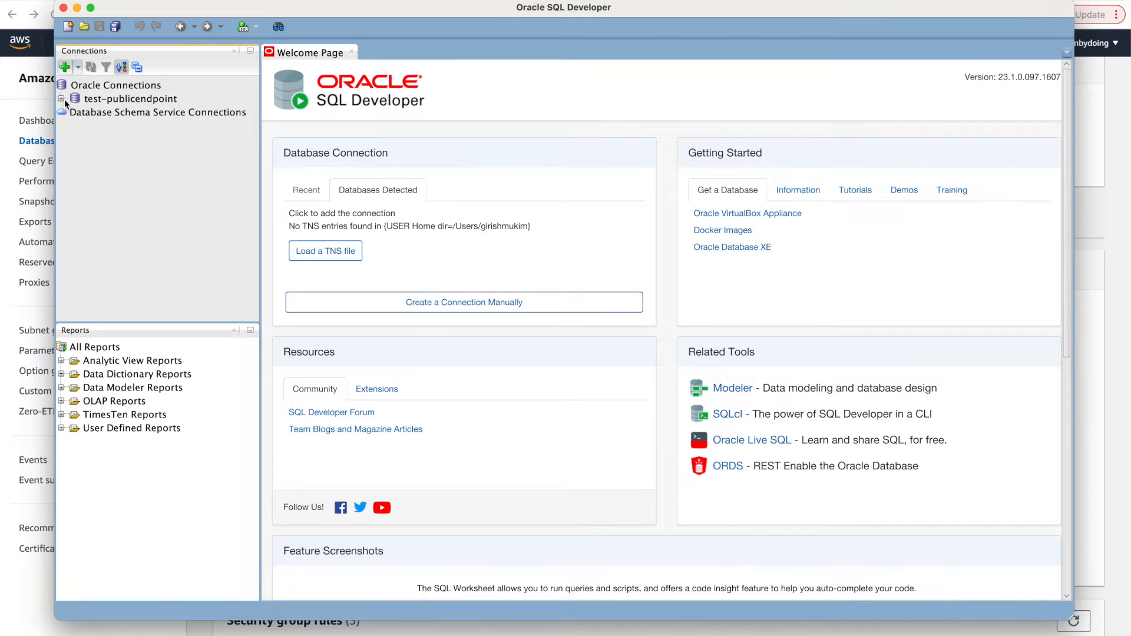
double_click(104, 99)
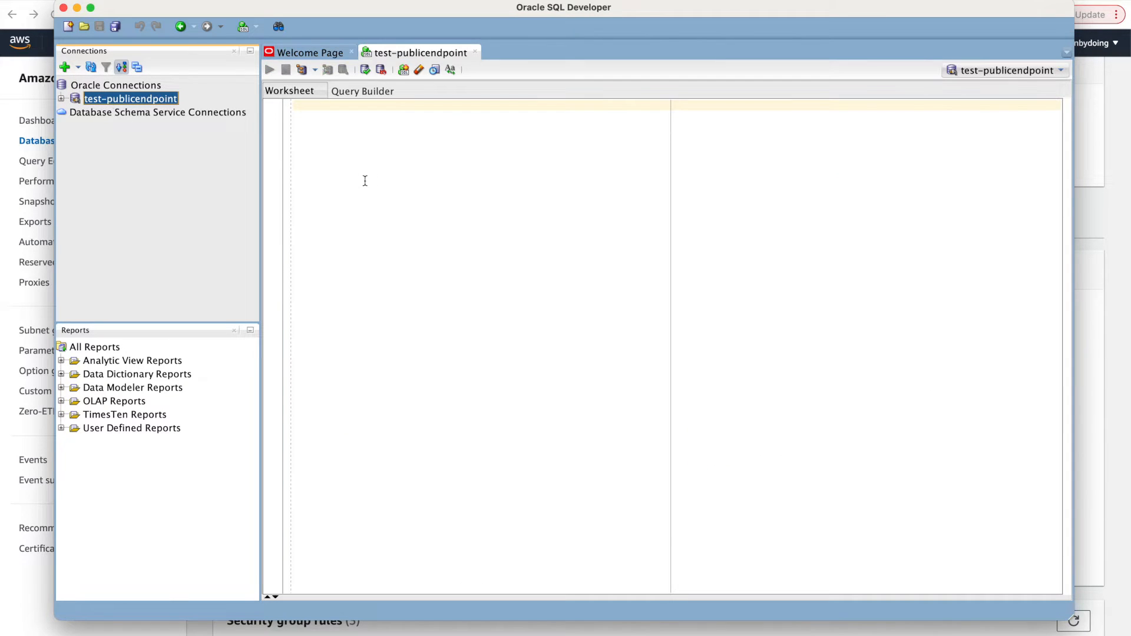
text(select name,open_mode from v$database;)
click(269, 72)
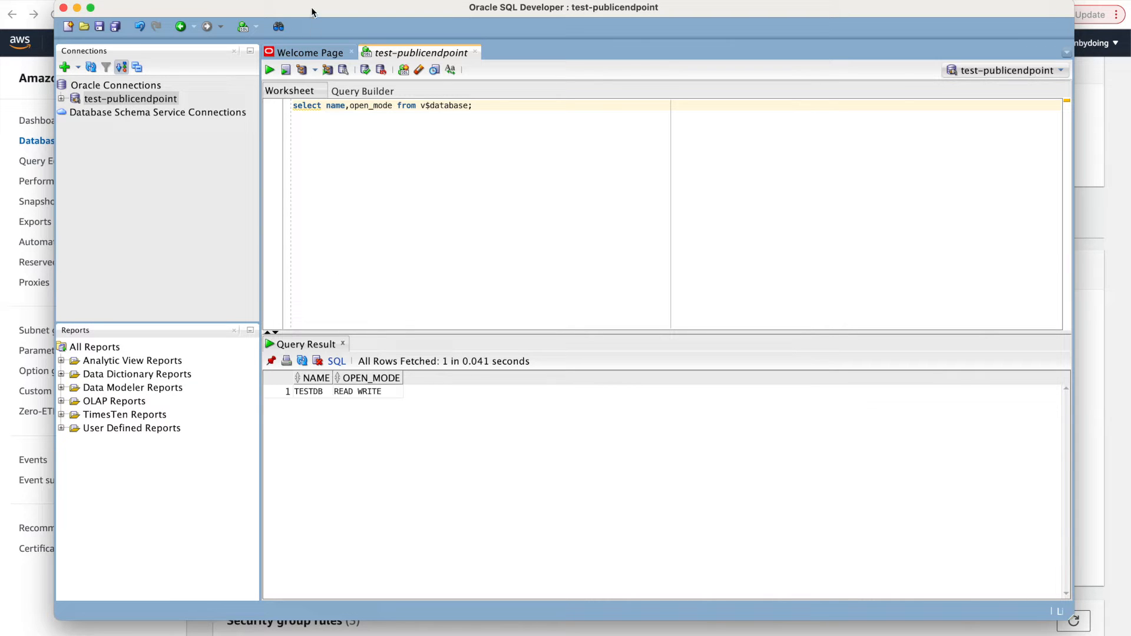
Switch back to the RDS console and review testdb's networking, security group rules, replication and IAM roles.
key(super+Tab)
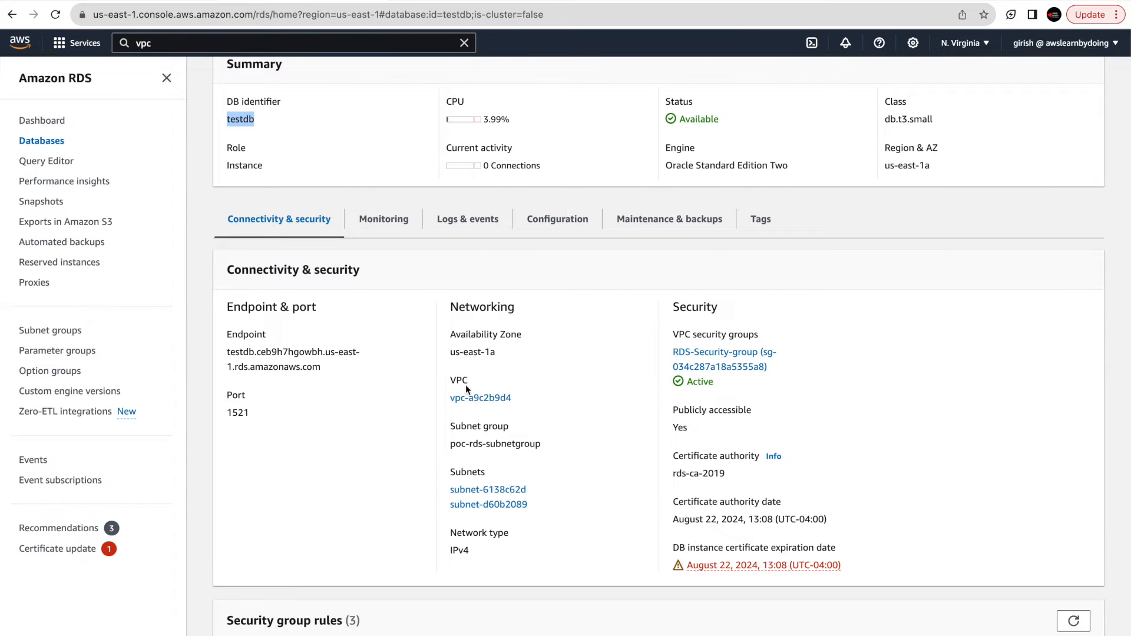
click(658, 486)
scroll(598, 335, down, 8)
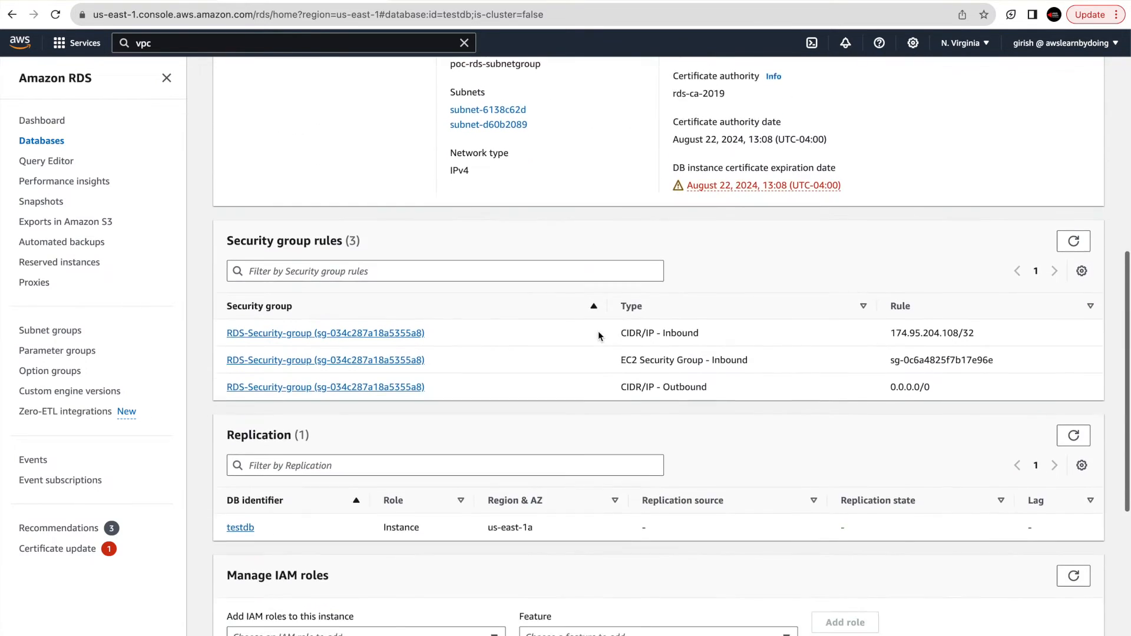
scroll(598, 331, down, 5)
scroll(599, 331, up, 4)
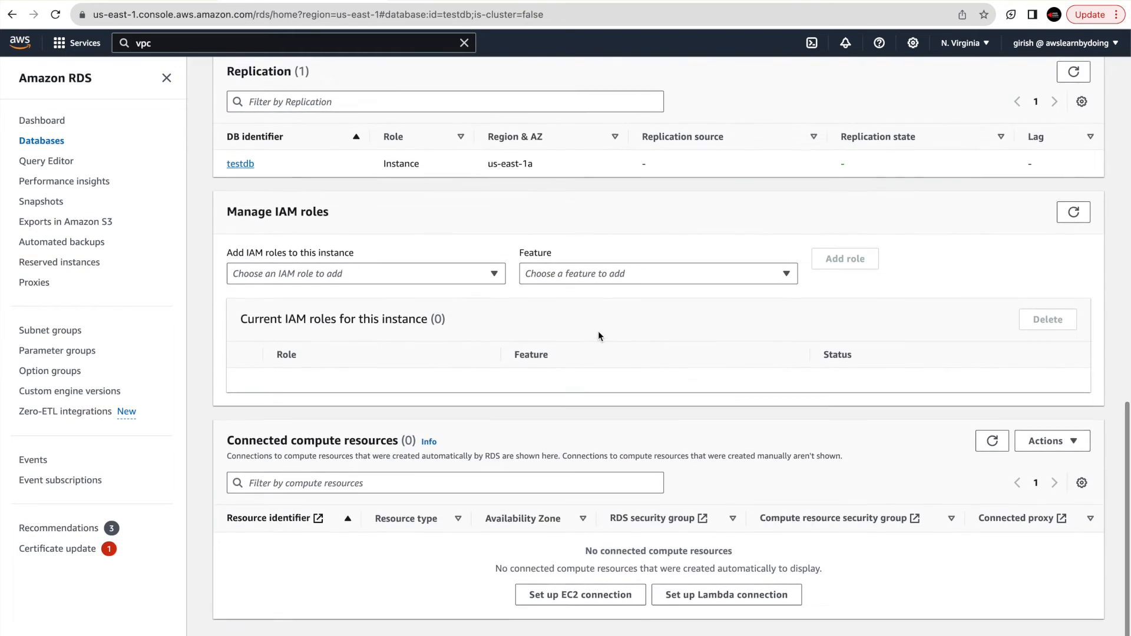
scroll(599, 331, up, 10)
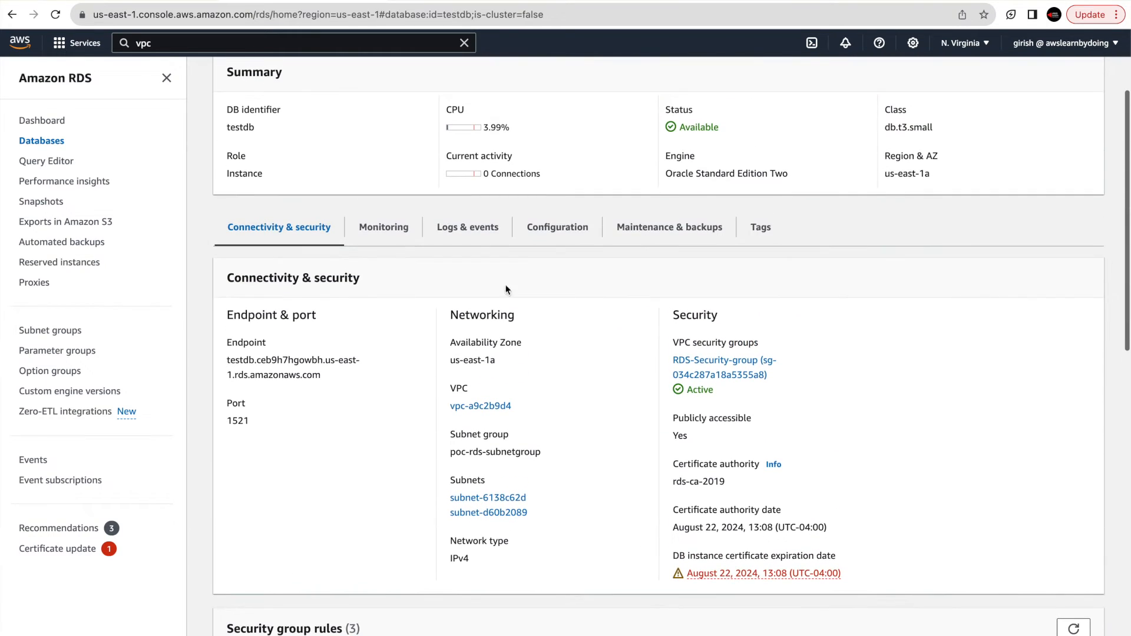
Review testdb's monitoring view and its instance configuration, including engine, storage and availability settings.
click(386, 234)
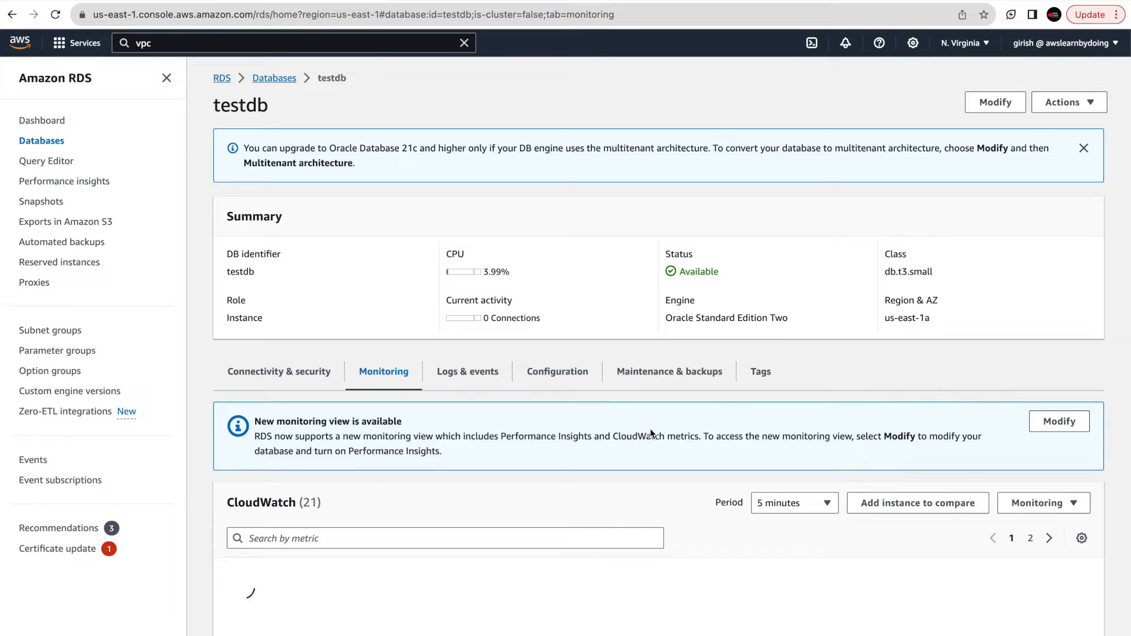
click(558, 383)
scroll(546, 469, down, 3)
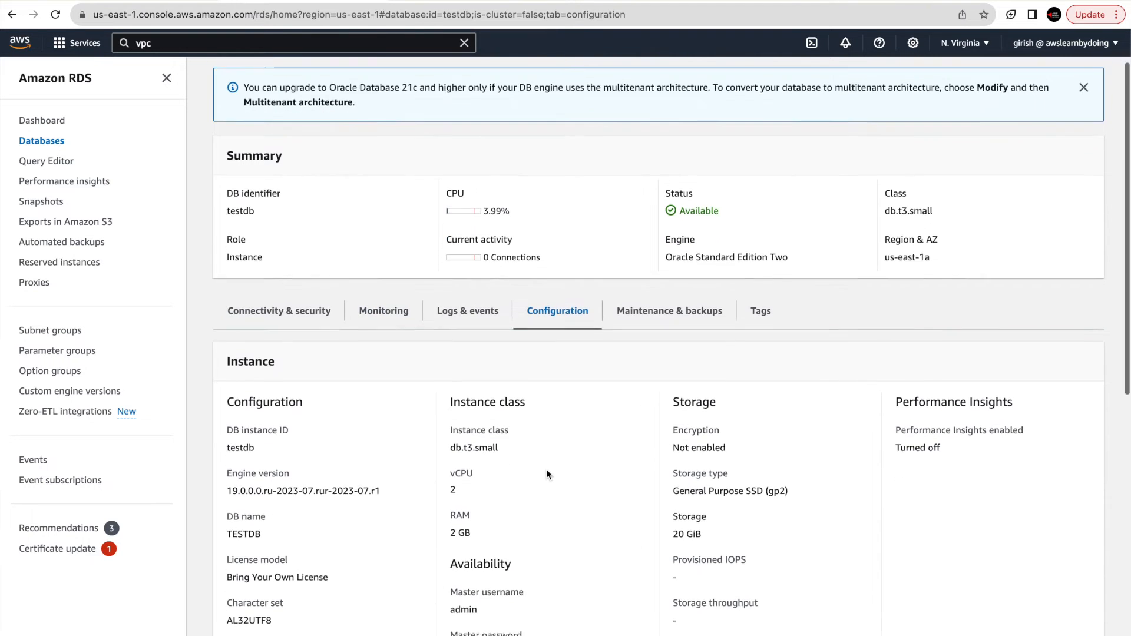
scroll(546, 469, down, 2)
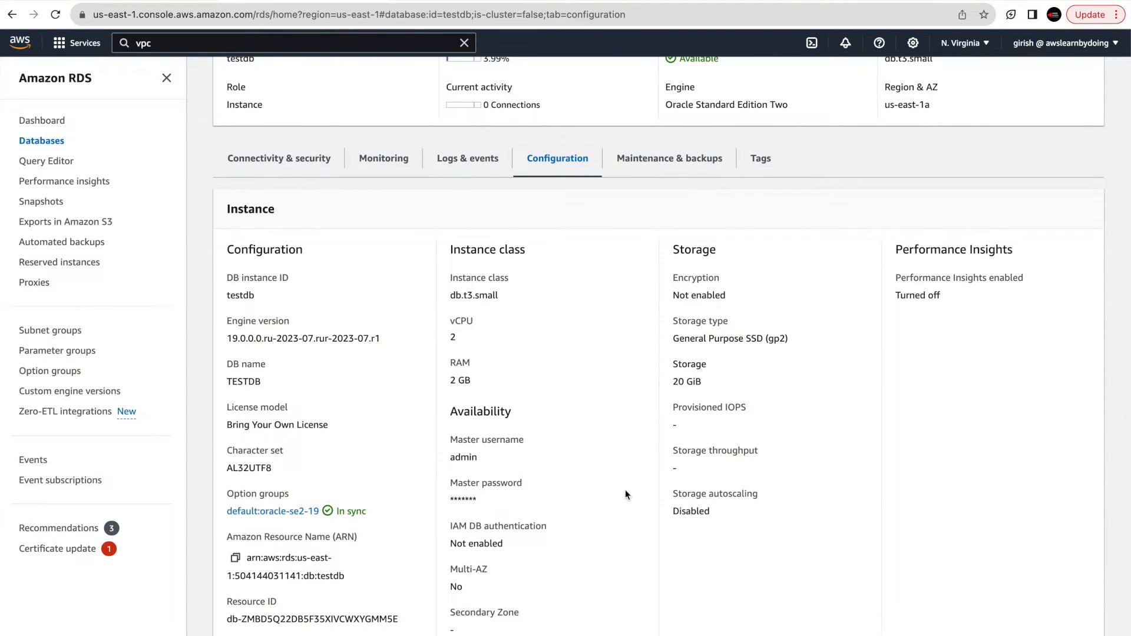
scroll(628, 492, down, 6)
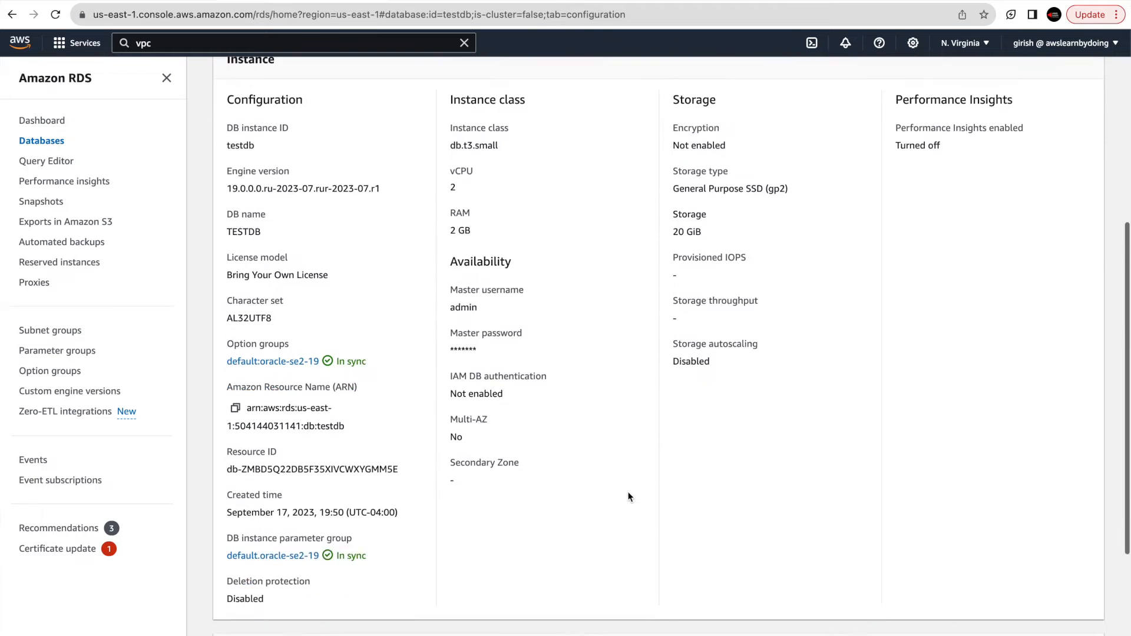
scroll(628, 494, down, 2)
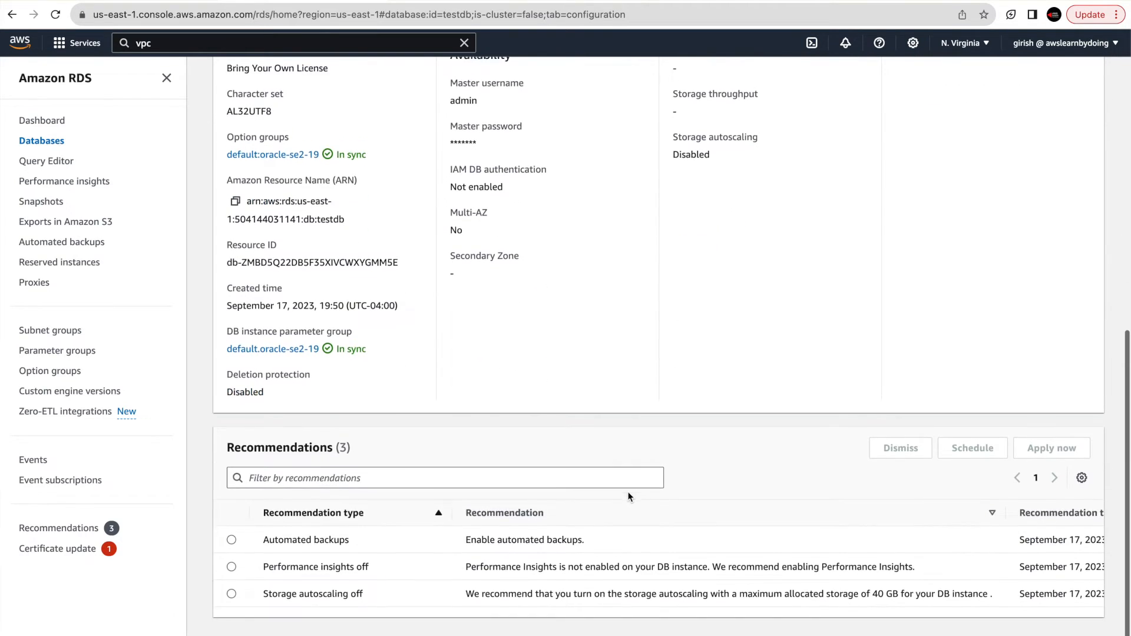
scroll(627, 491, up, 12)
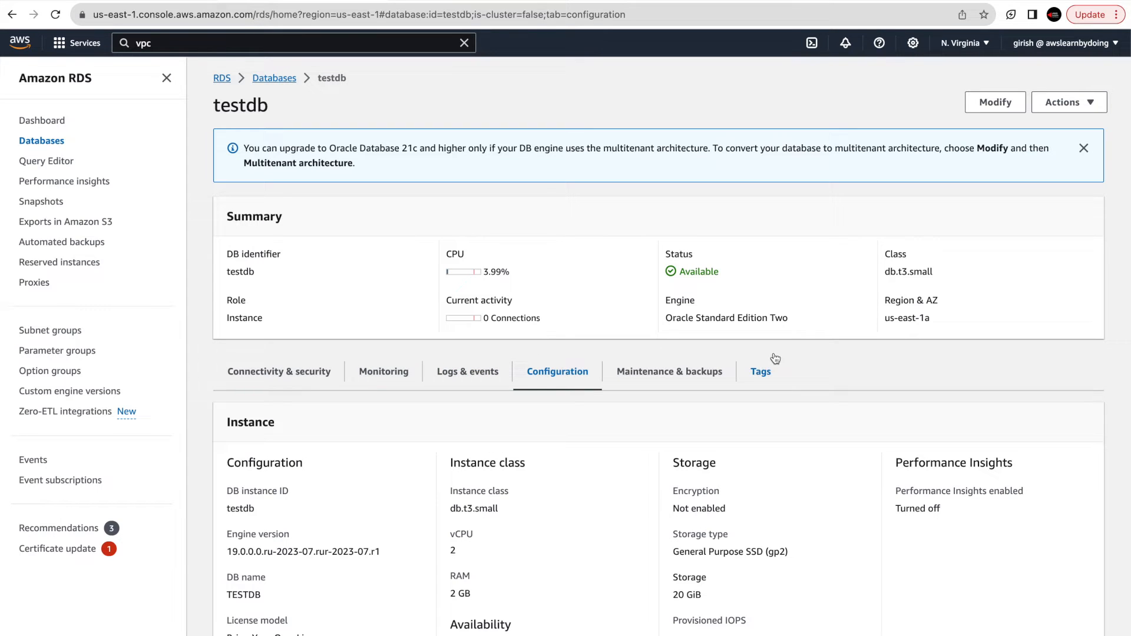
Check testdb's subnet group in its connectivity details and open the RDS subnet groups list in a new browser tab.
click(309, 371)
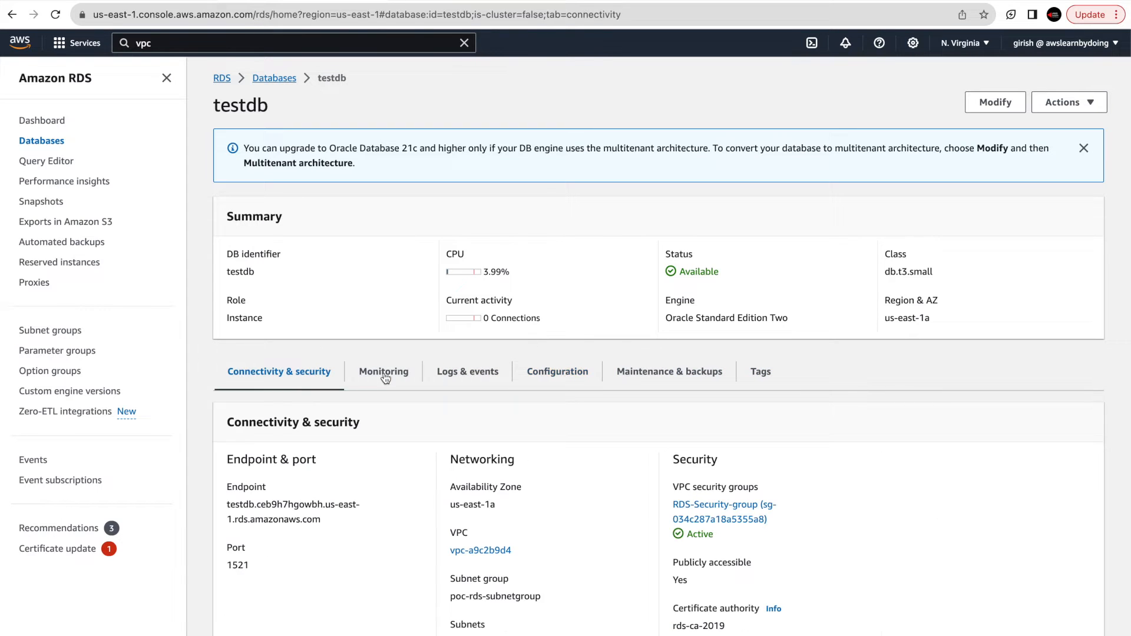
scroll(633, 475, down, 2)
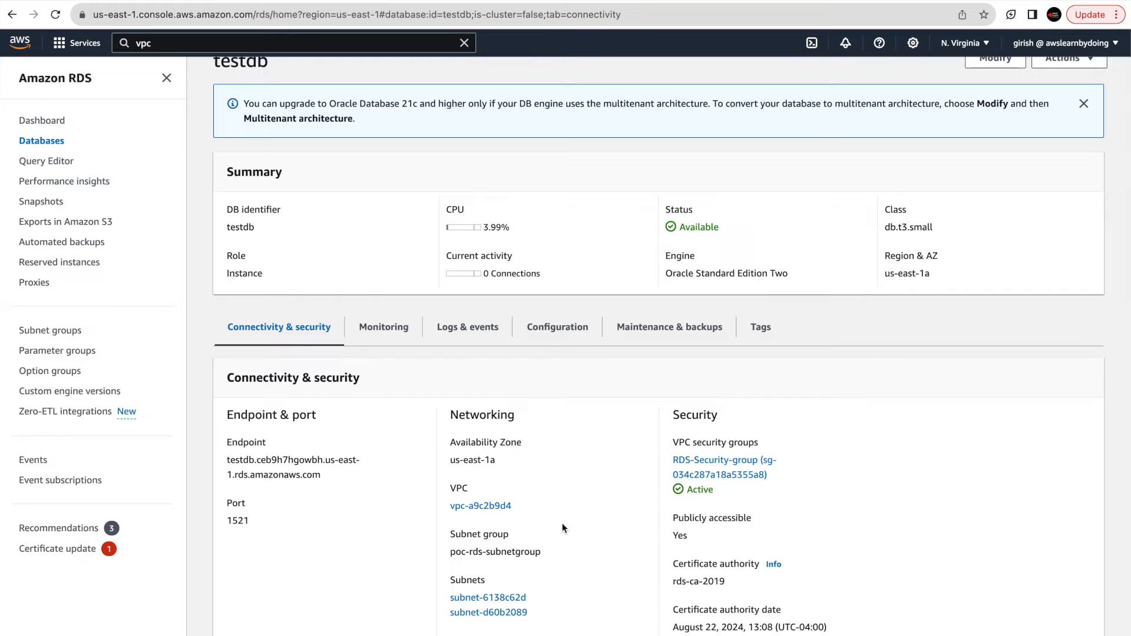
triple_click(459, 552)
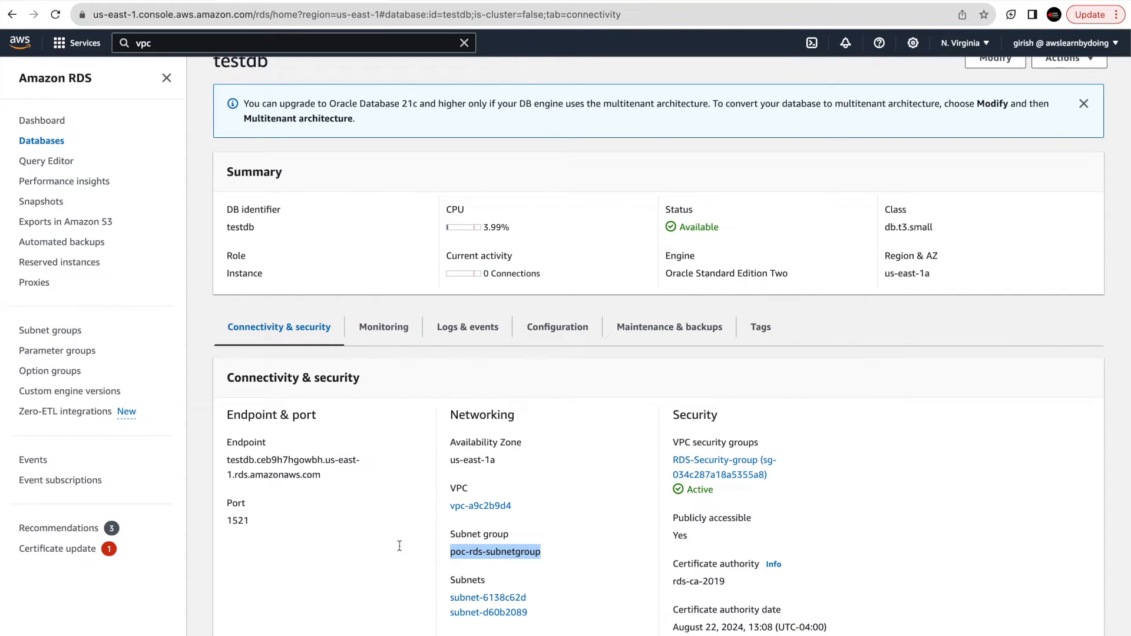
right_click(64, 333)
click(104, 334)
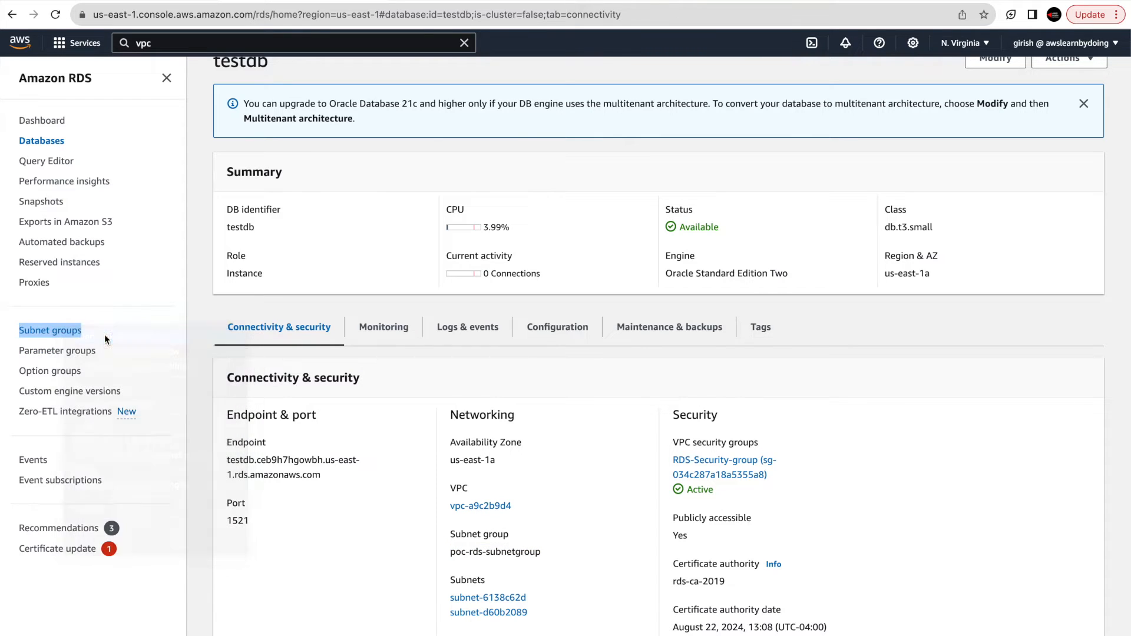
click(440, 0)
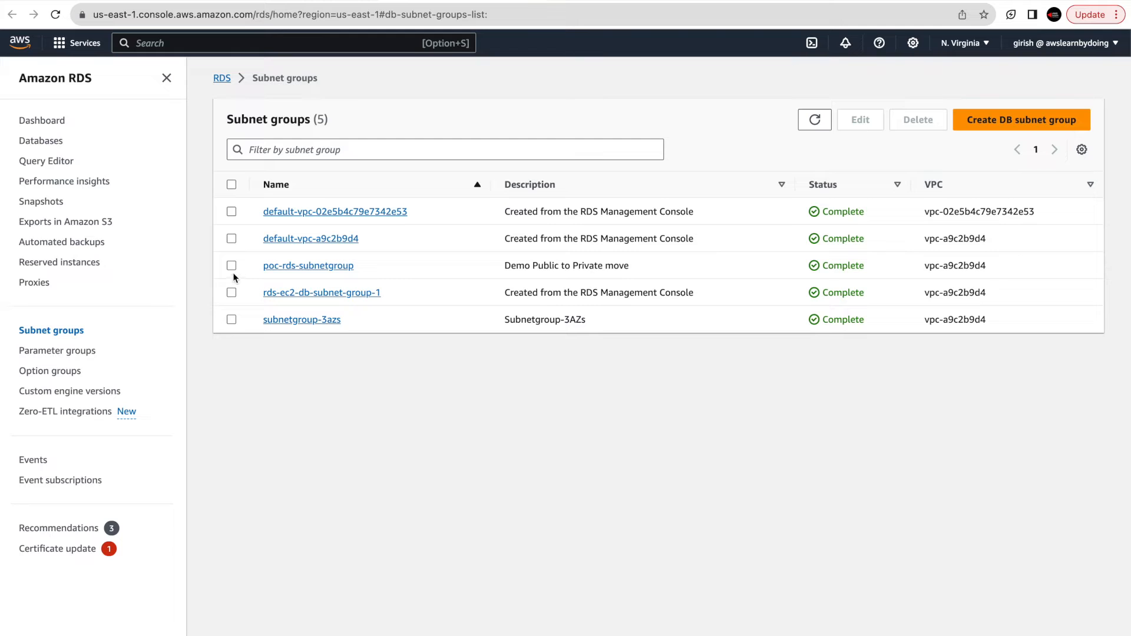
Open poc-rds-subnetgroup for editing and examine its availability zones and selected subnets.
click(232, 266)
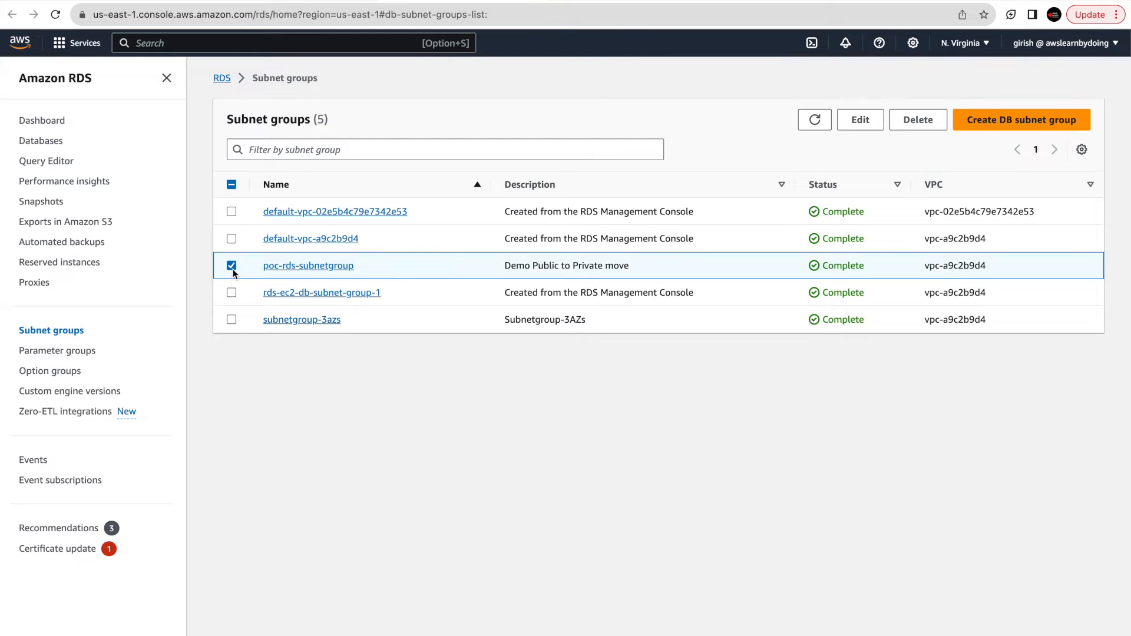
click(866, 130)
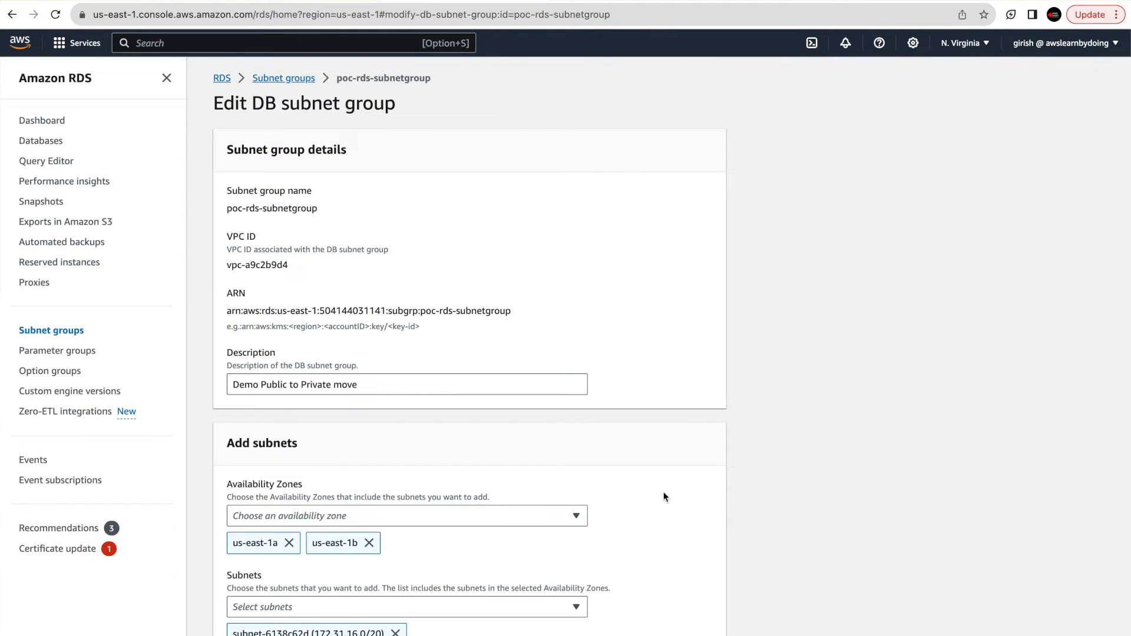
scroll(663, 497, down, 2)
scroll(664, 497, down, 1)
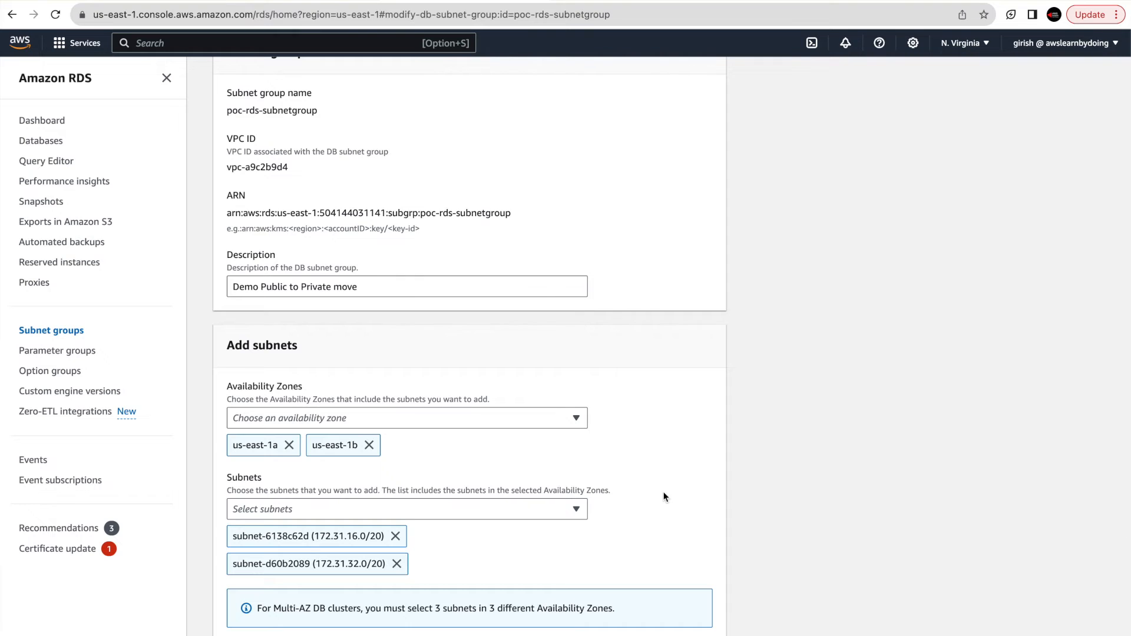
scroll(664, 496, down, 2)
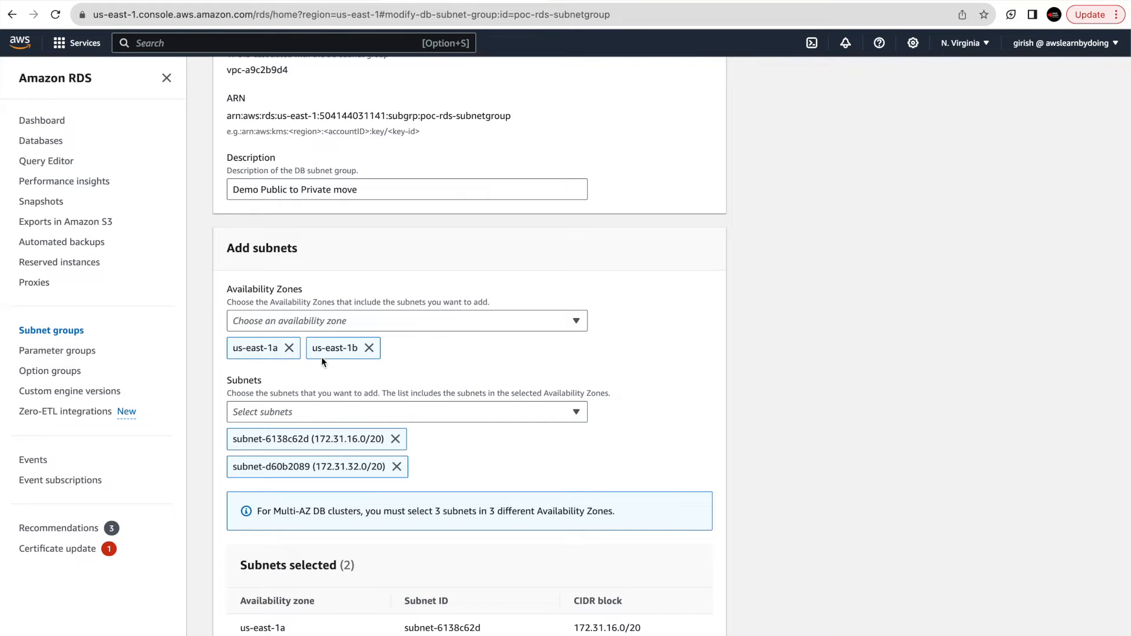
scroll(412, 361, down, 1)
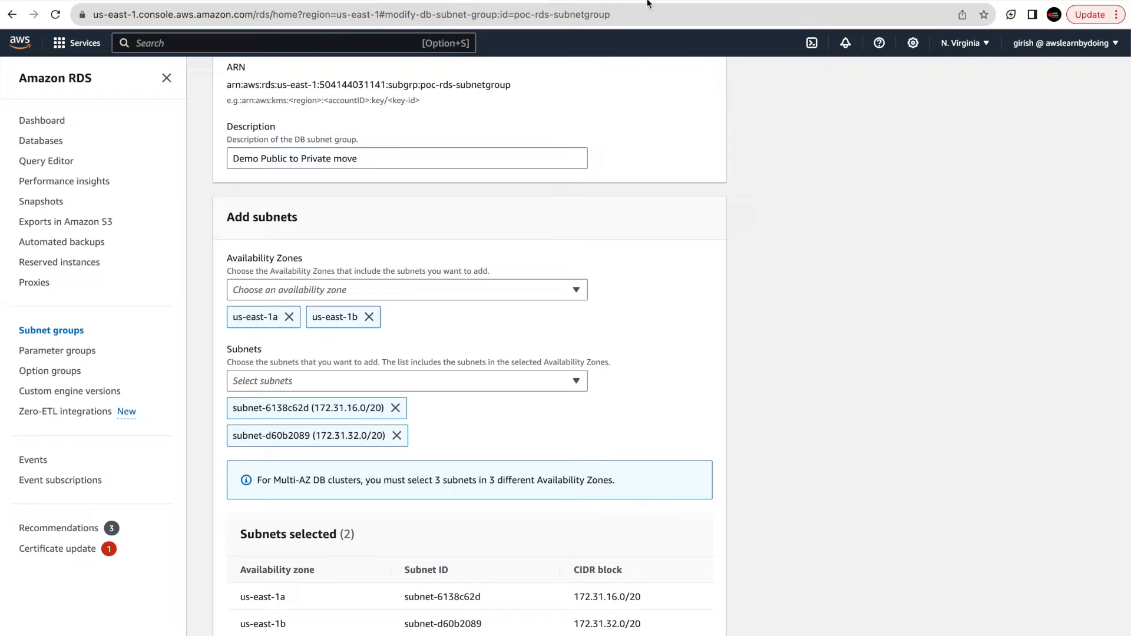
Switch to the EC2 network interfaces list and filter it by the description RDSNetworkInterface.
key(ctrl+Tab)
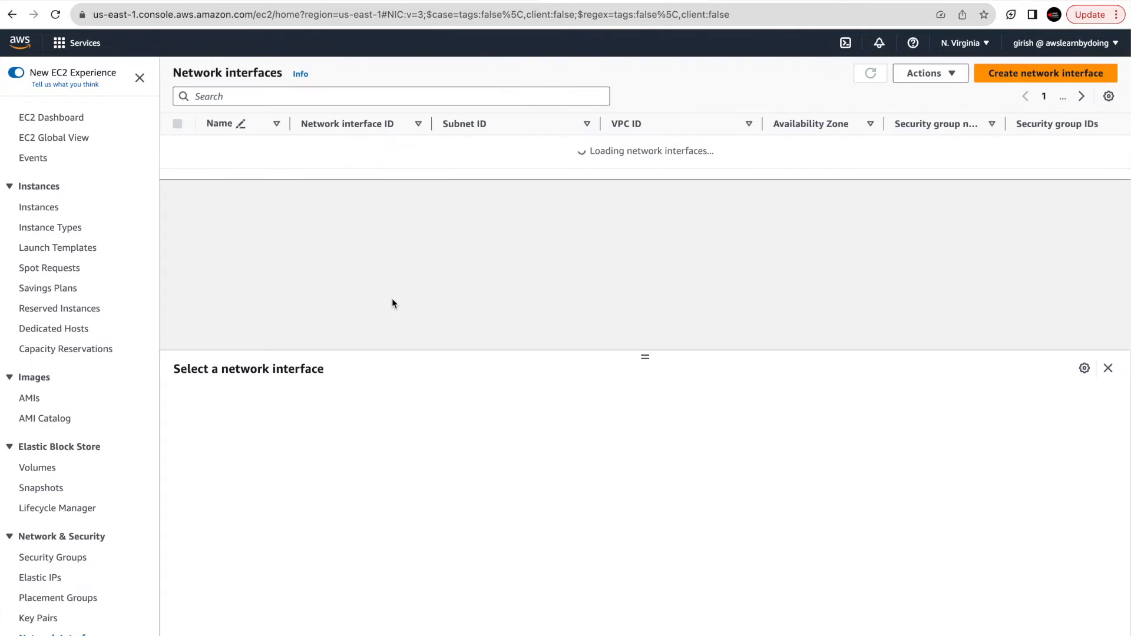
scroll(871, 245, right, 5)
scroll(872, 249, right, 15)
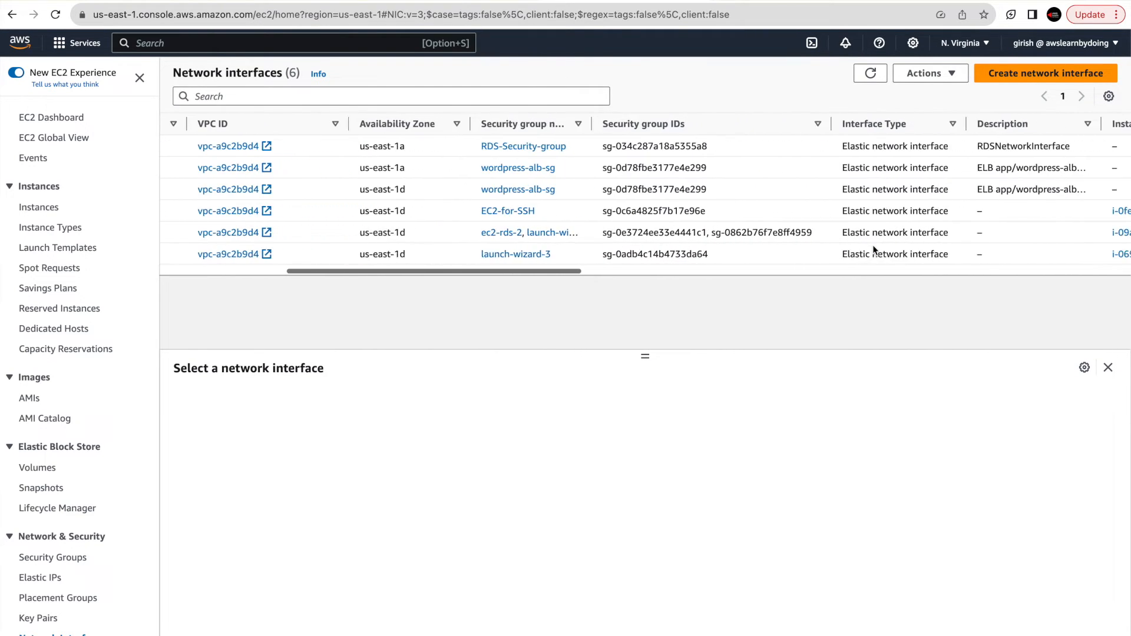
scroll(873, 250, right, 3)
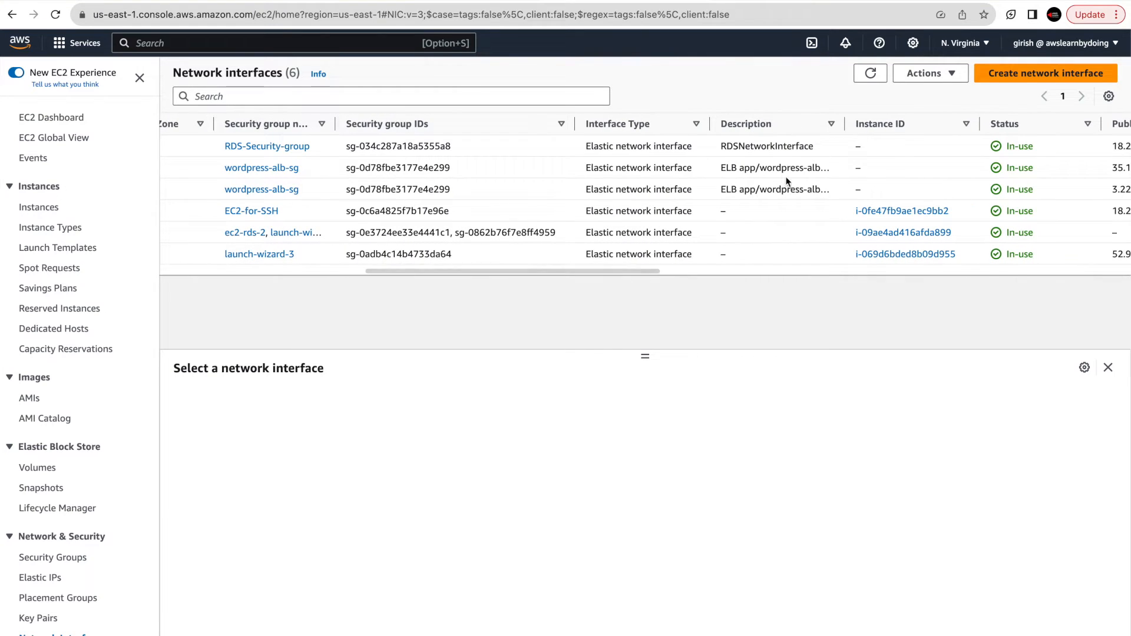
click(758, 148)
double_click(758, 147)
key(super+c)
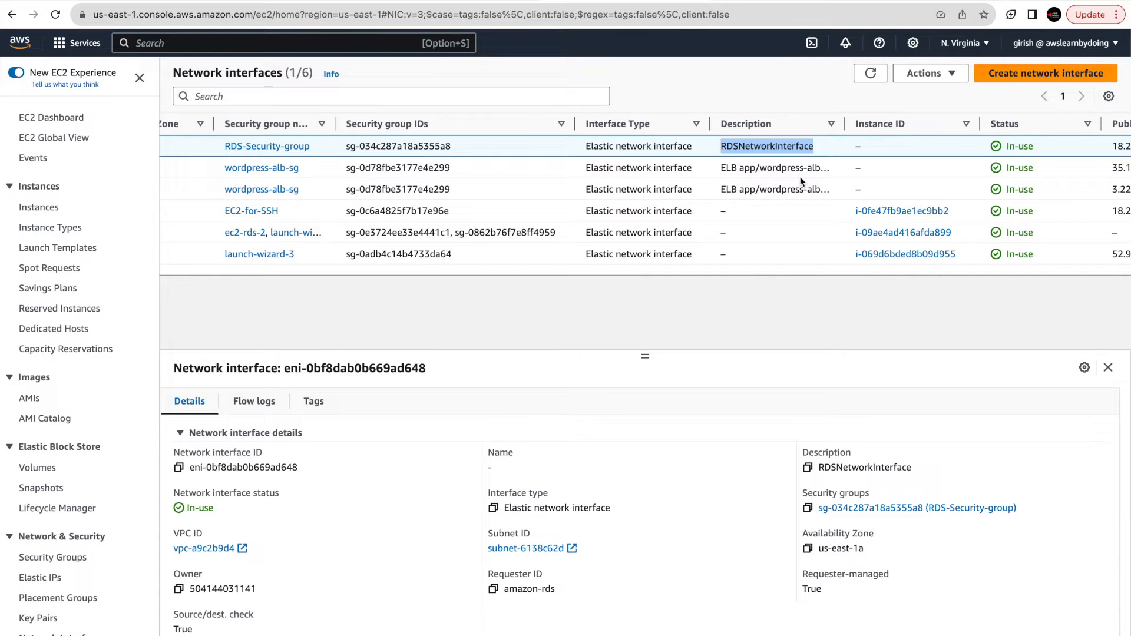
click(435, 97)
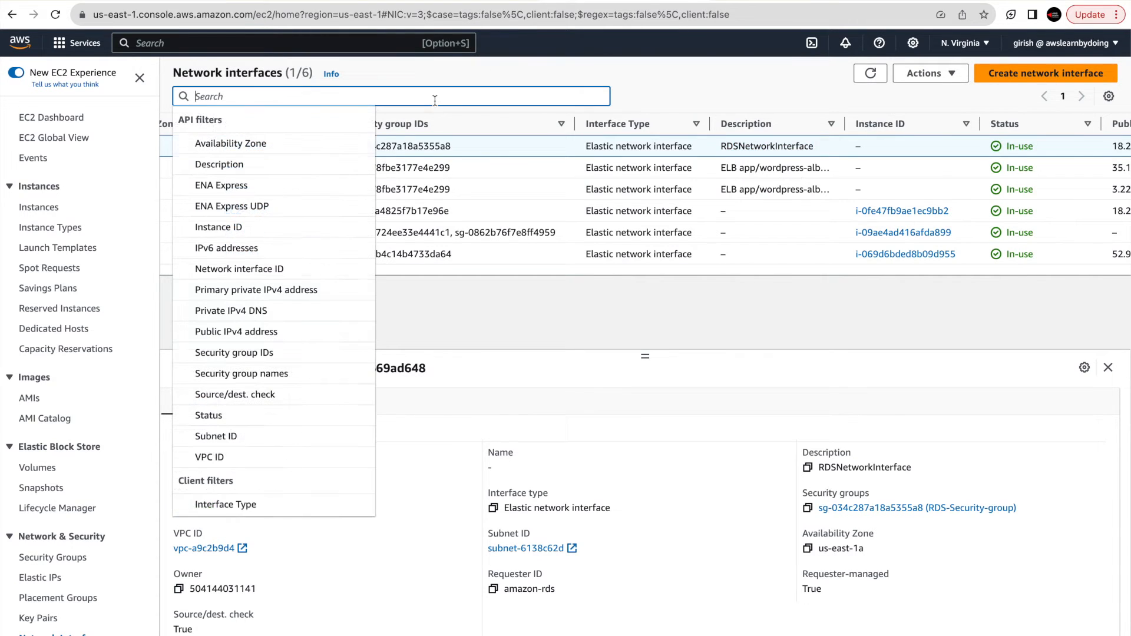
text(√)
key(BackSpace)
key(super+v)
key(Return)
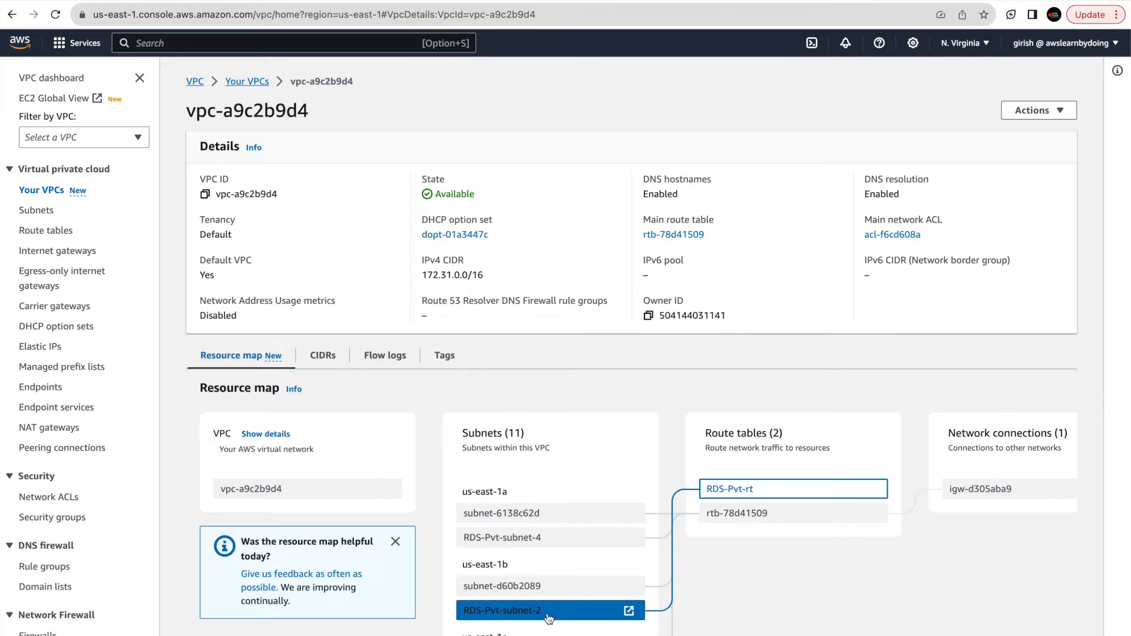
Examine the resource map of vpc-a9c2b9d4, comparing the public and private subnets with their route tables and internet gateway.
scroll(740, 614, down, 5)
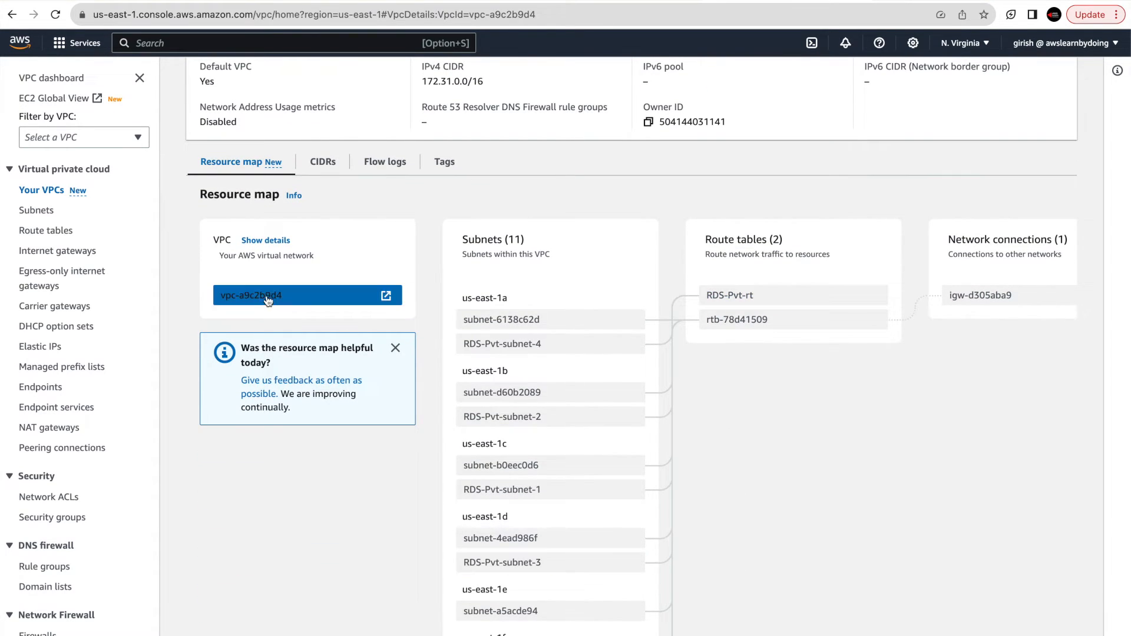
scroll(832, 480, down, 1)
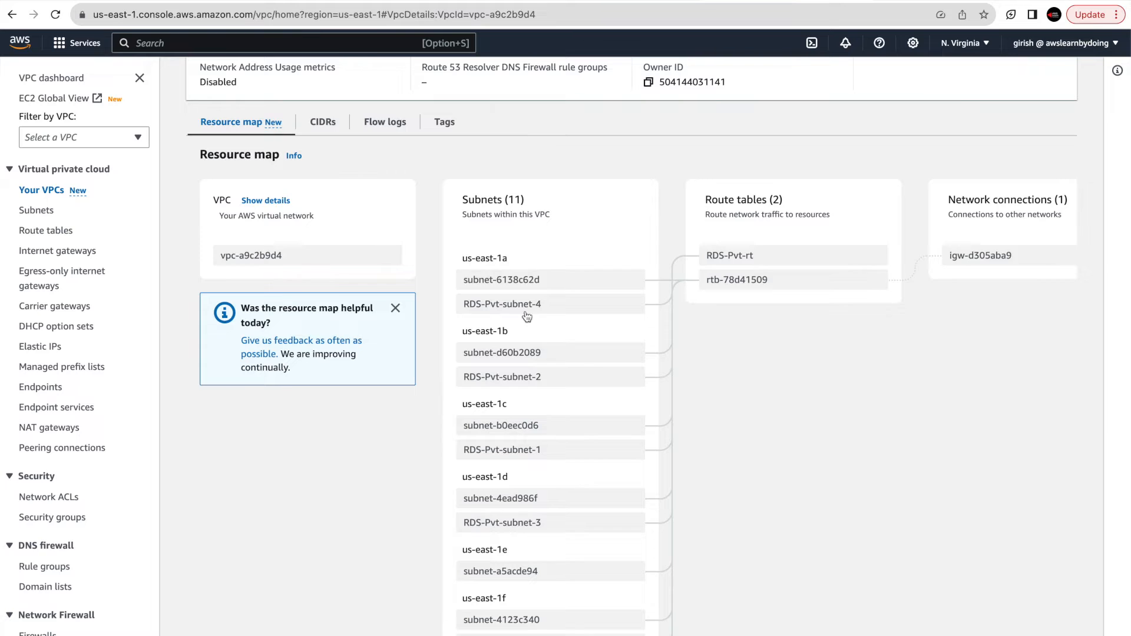
scroll(860, 482, down, 1)
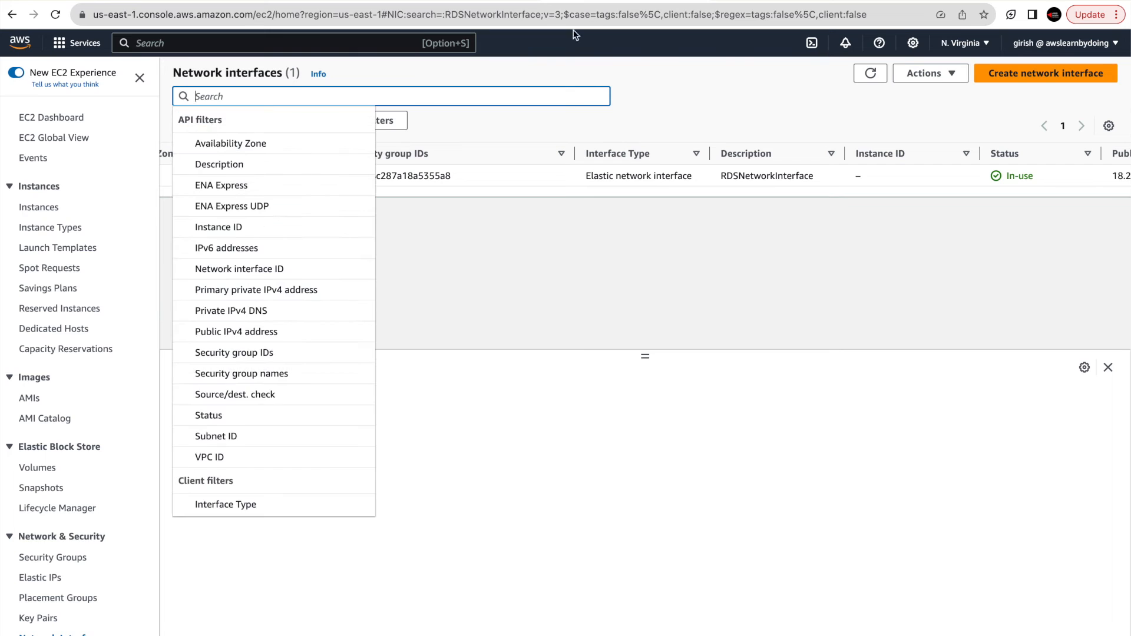
Check the filtered RDS network interface's security group, subnet and availability zone against poc-rds-subnetgroup.
click(546, 317)
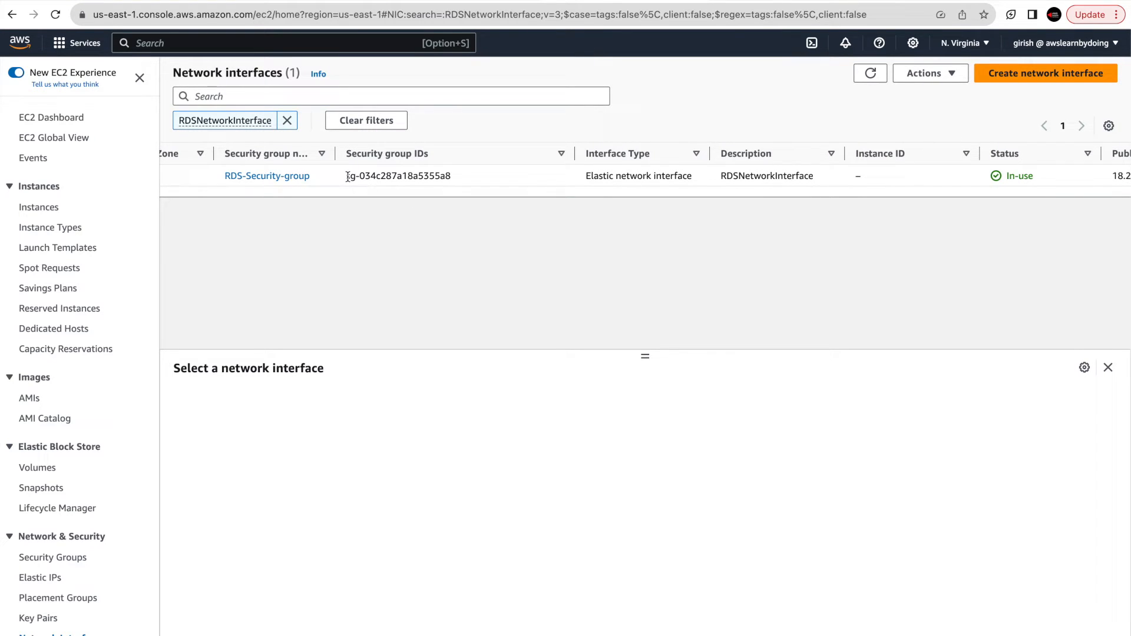
drag(347, 177, 396, 175)
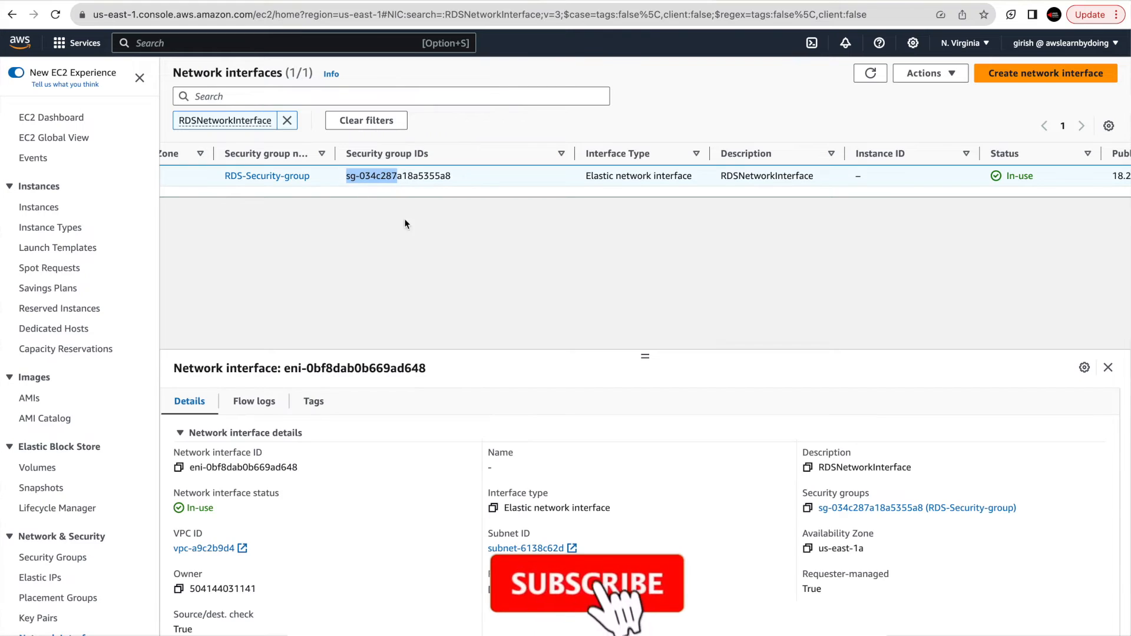
click(389, 240)
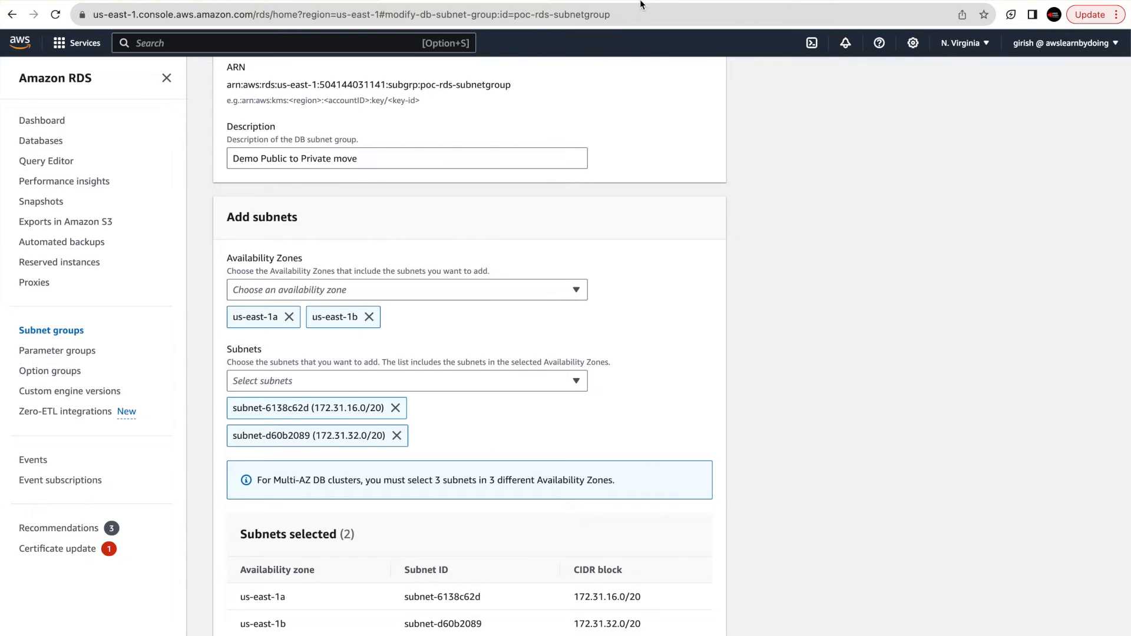
click(660, 0)
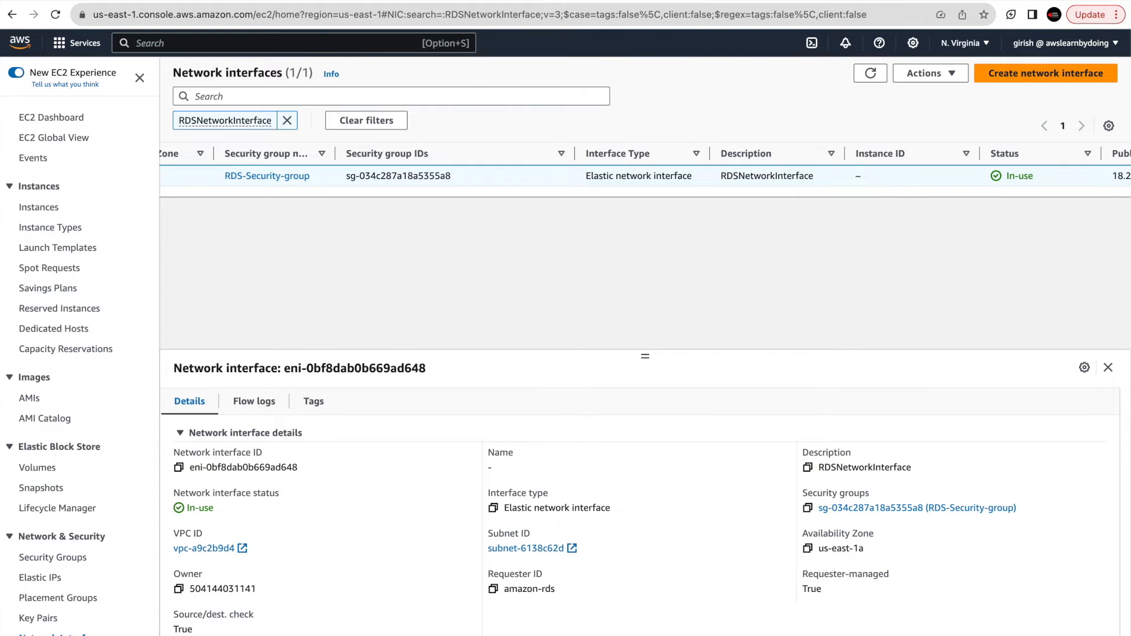
In poc-rds-subnetgroup, replace subnet-d60b2089 with subnet-0cac6a6e841ef6870 (172.31.96.128/25) in us-east-1b and save the subnet group.
click(382, 0)
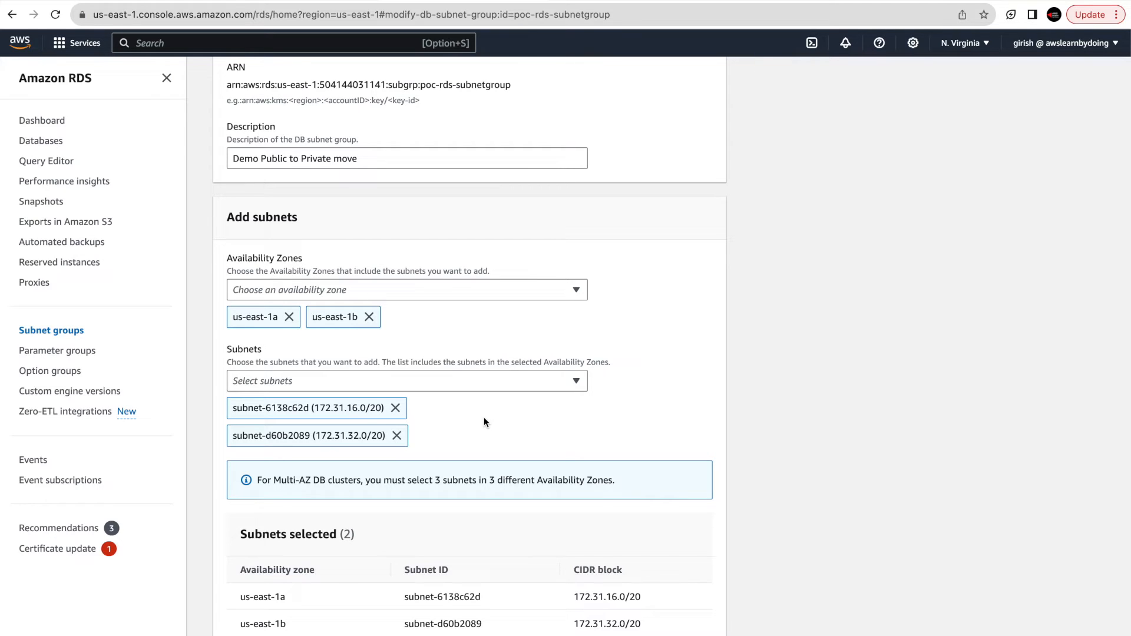
click(397, 436)
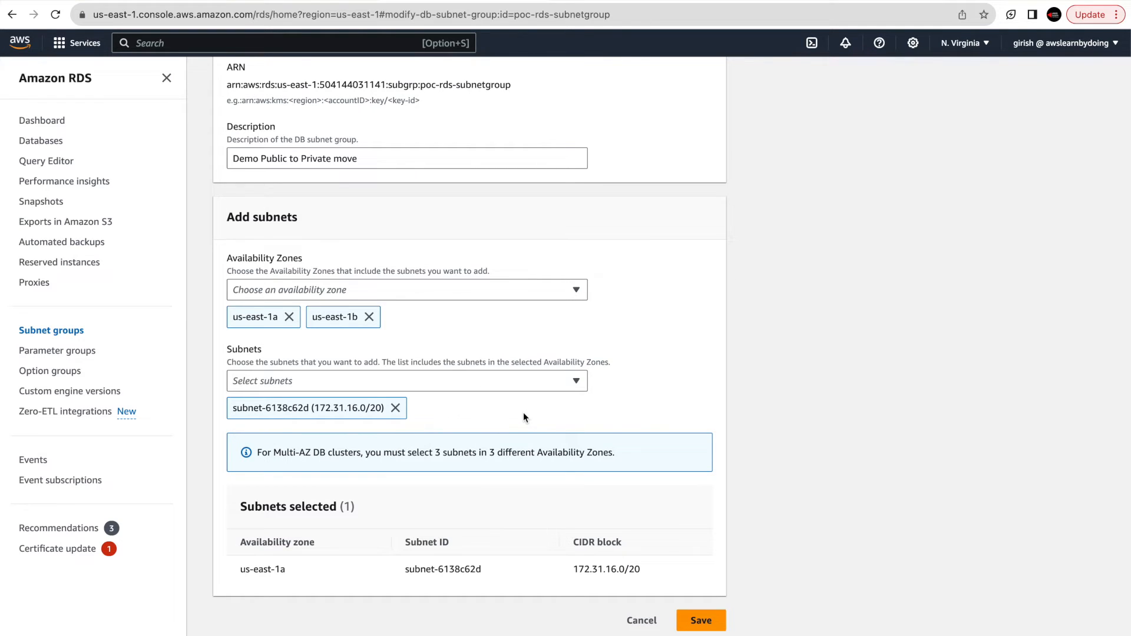
click(335, 381)
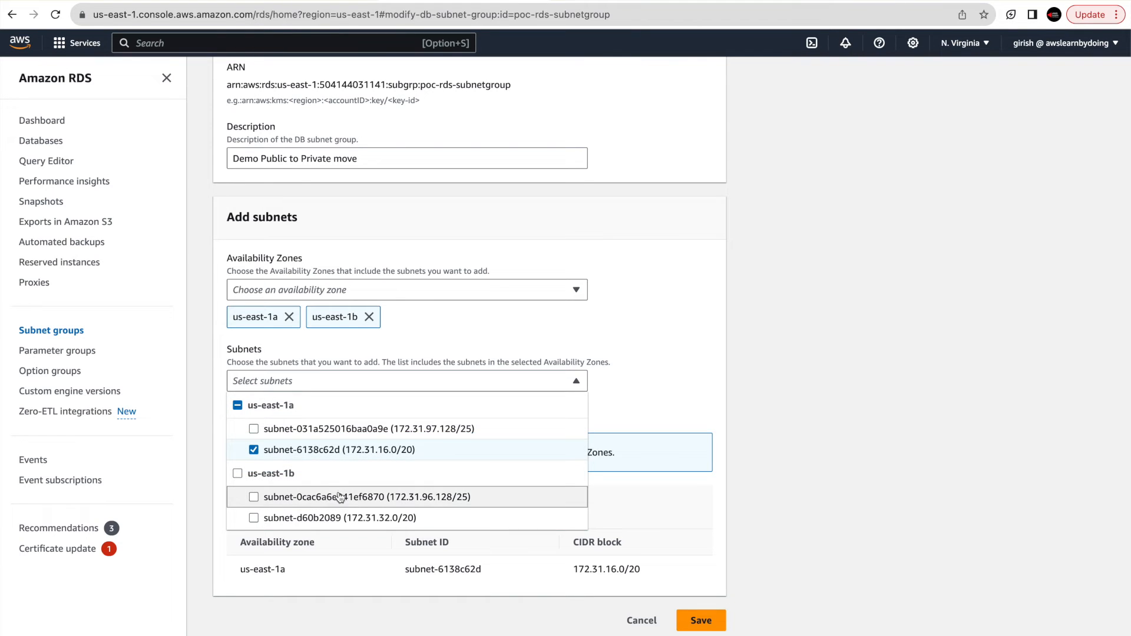
click(254, 499)
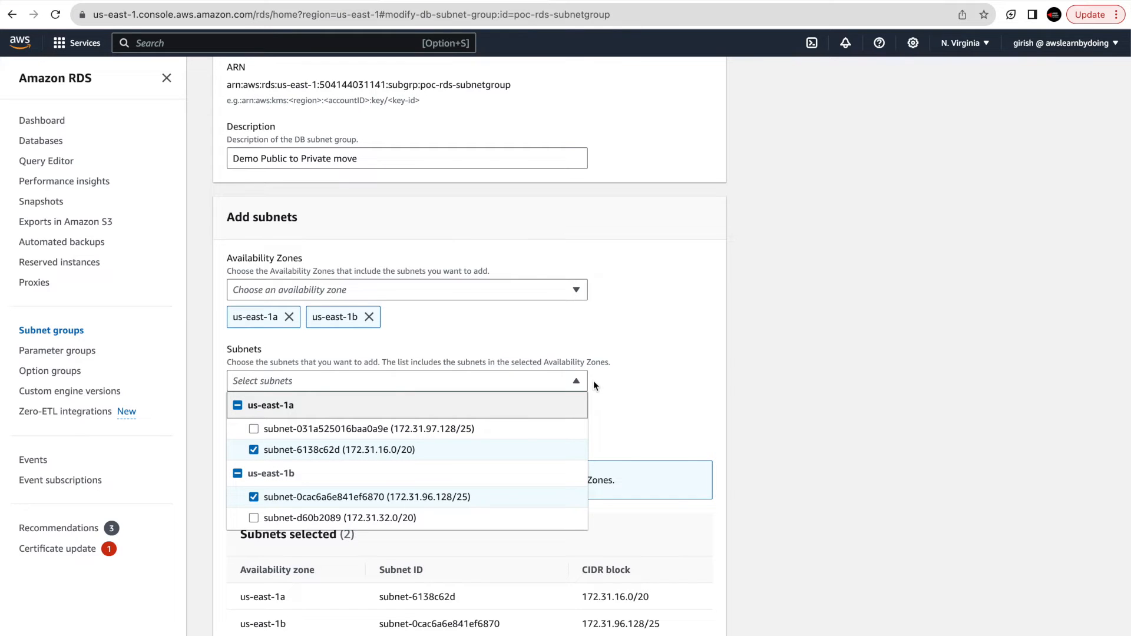
key(Escape)
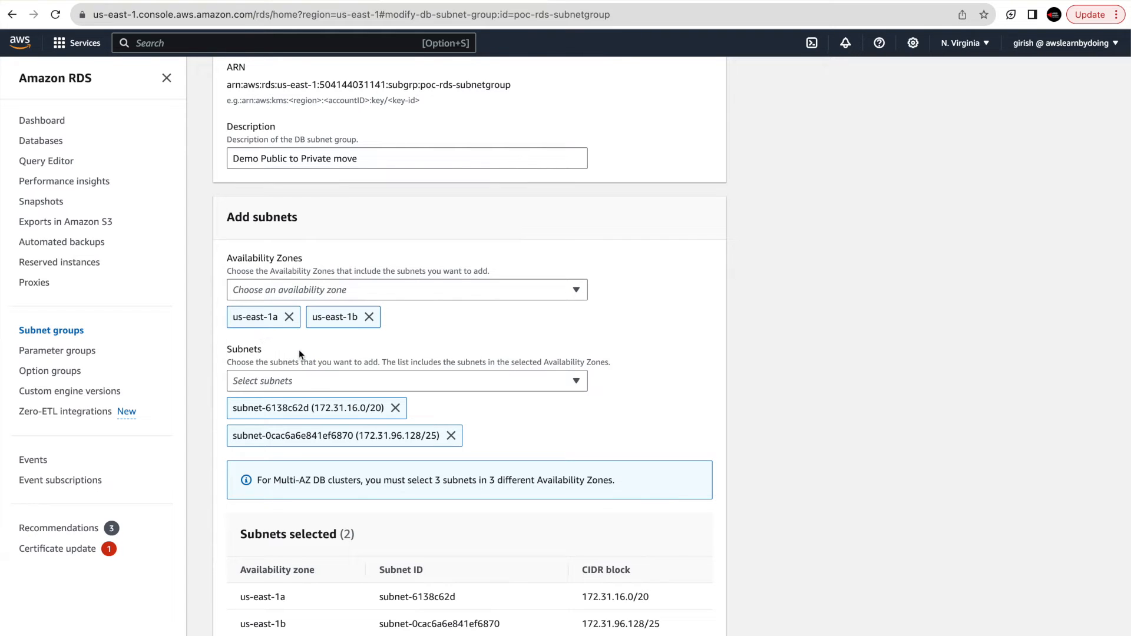
click(441, 386)
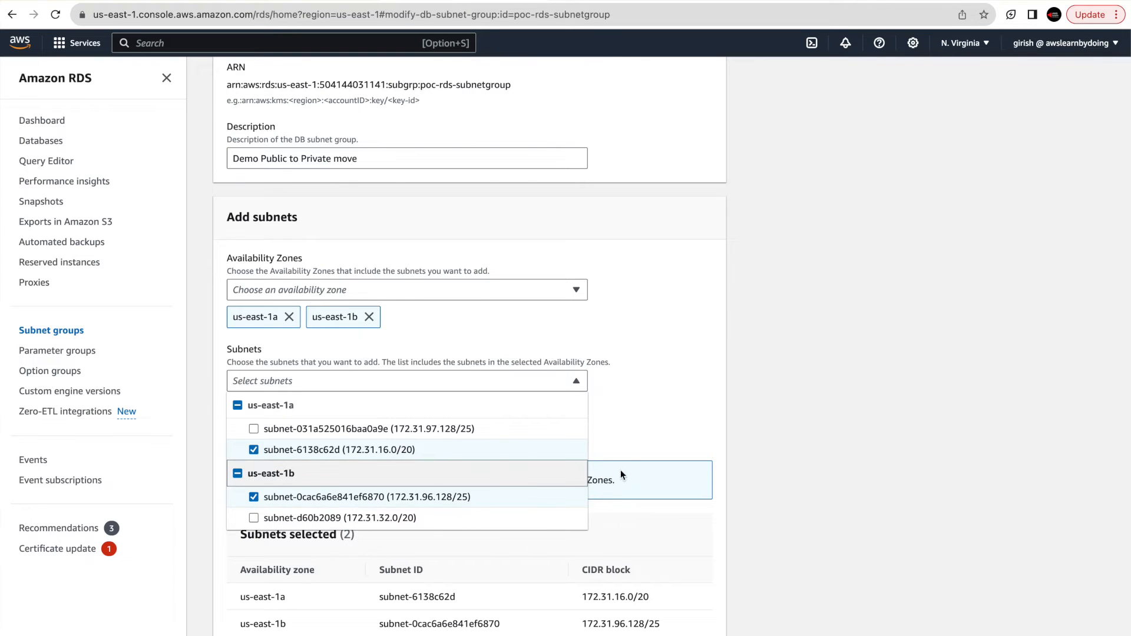
click(637, 430)
scroll(636, 429, down, 1)
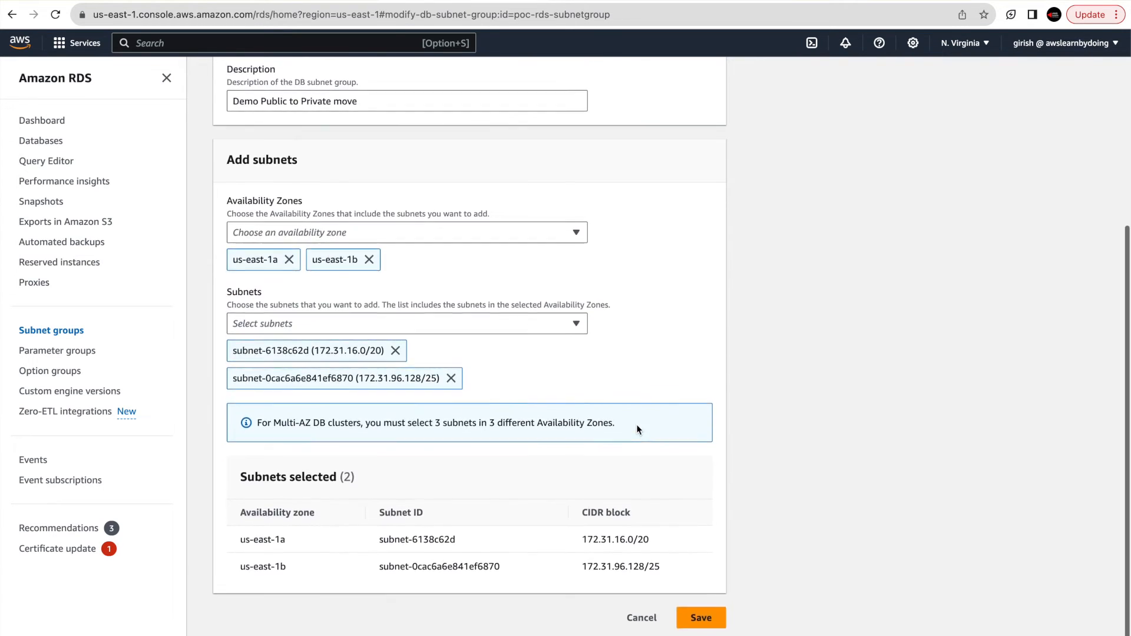
click(701, 619)
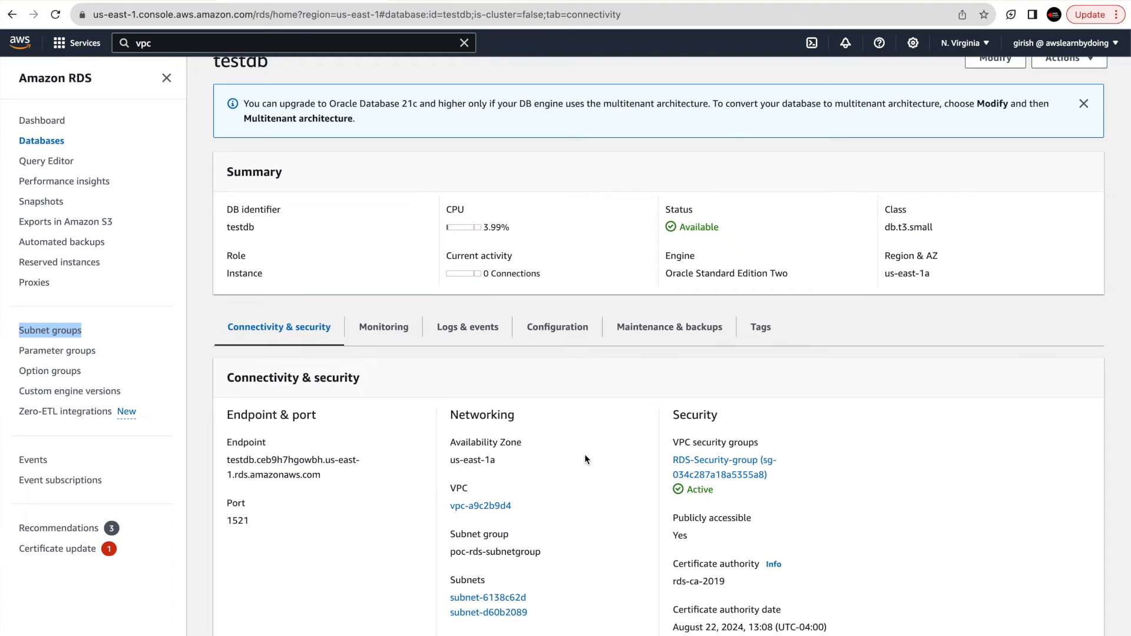
Convert testdb to a Multi-AZ deployment, applied immediately, from the databases list and refresh its status.
scroll(584, 454, down, 1)
click(272, 81)
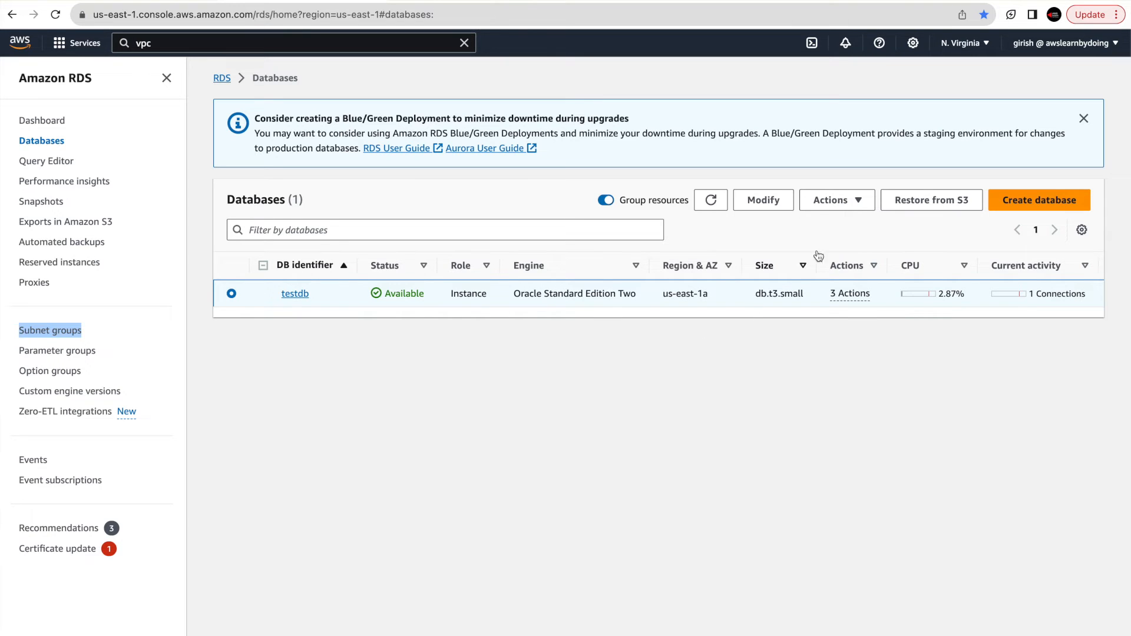
click(831, 202)
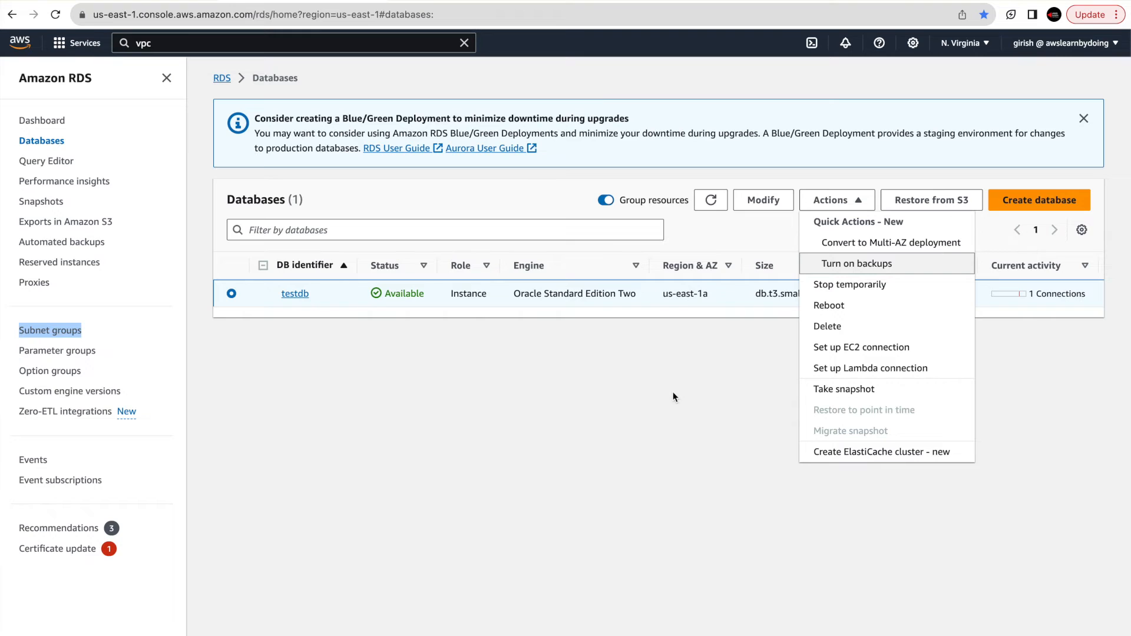
click(876, 248)
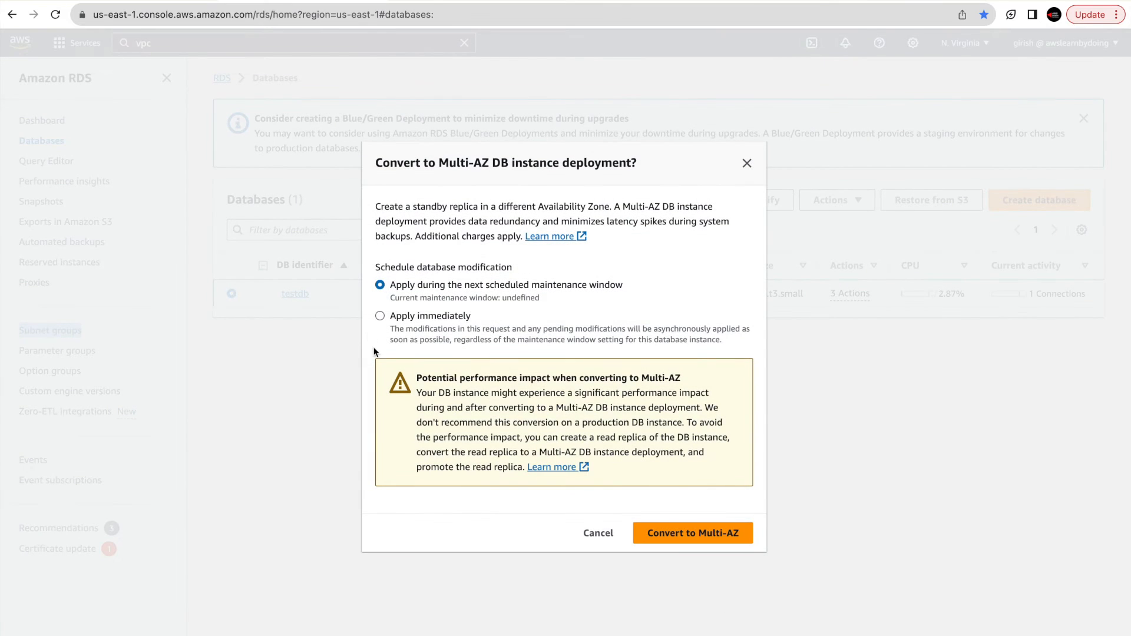
click(378, 318)
click(692, 536)
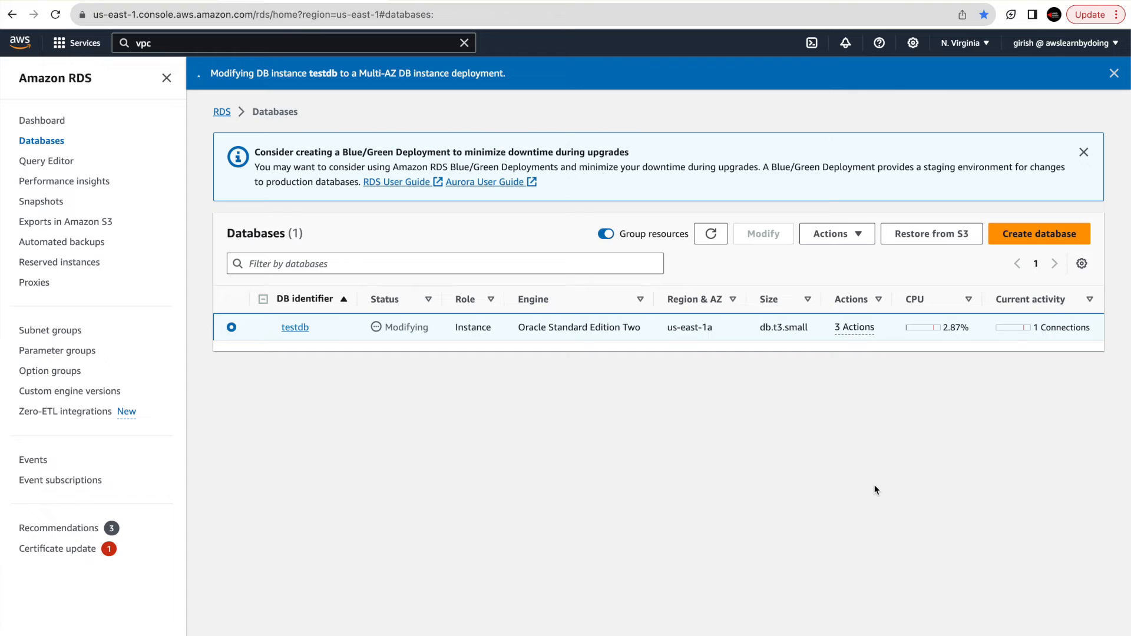
click(710, 235)
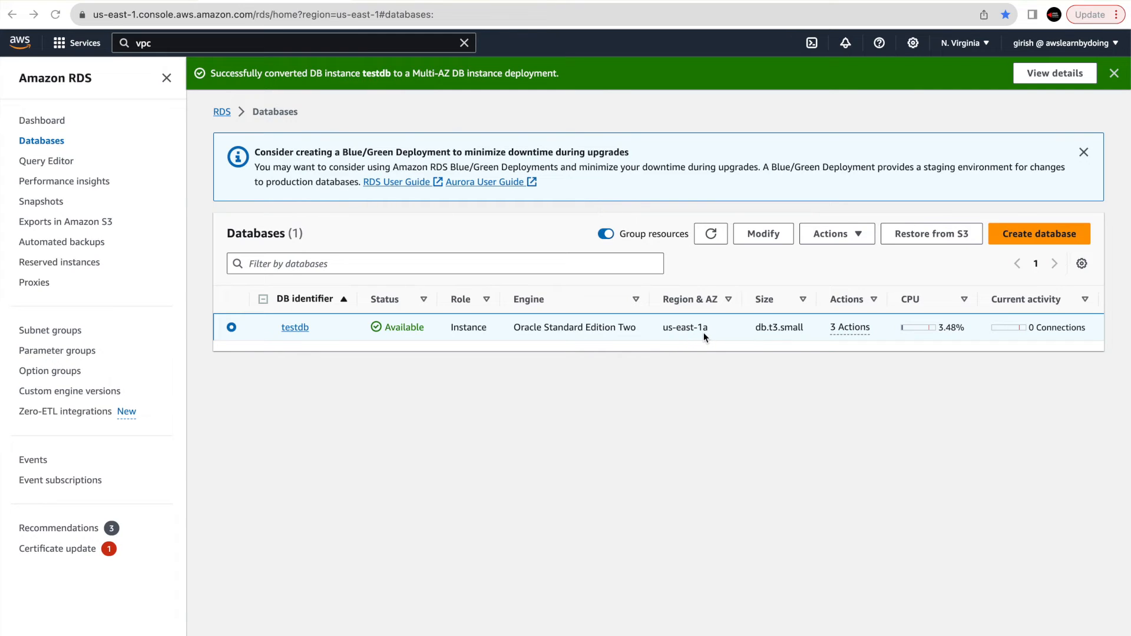
Review testdb's subnets, public accessibility and Multi-AZ configuration, and refresh the filtered EC2 network interfaces list.
click(296, 328)
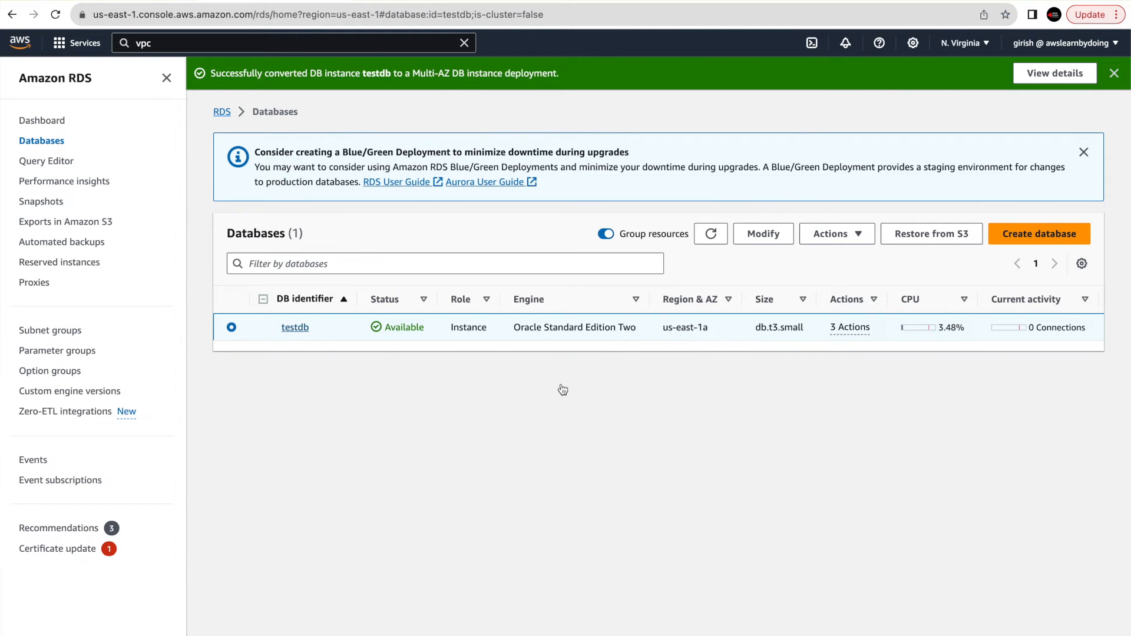
scroll(643, 425, down, 2)
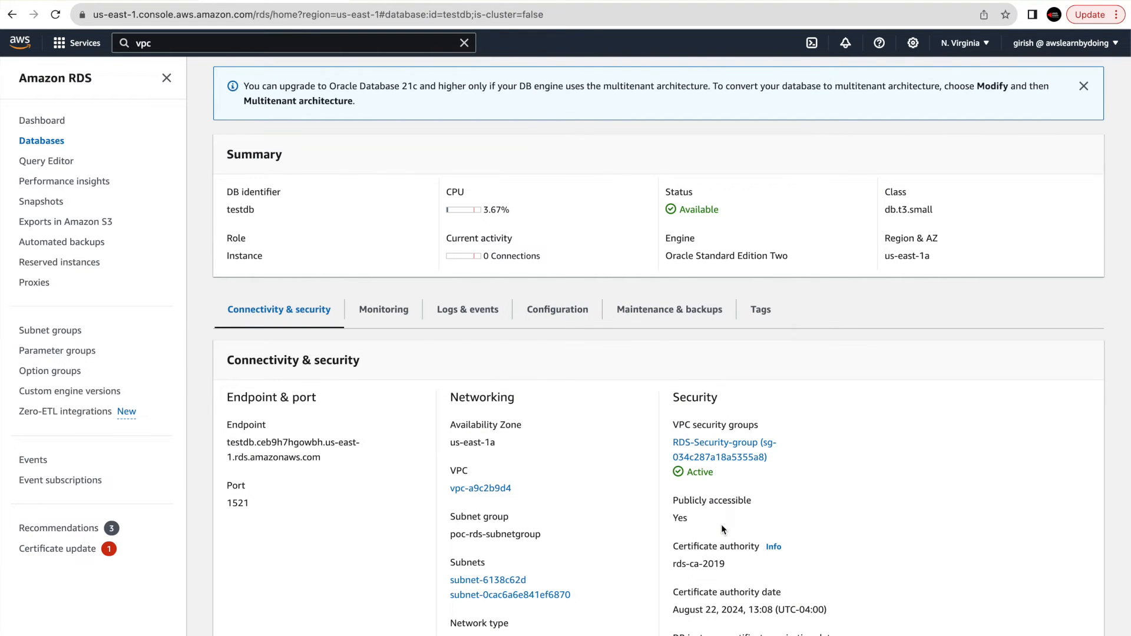
scroll(721, 524, down, 1)
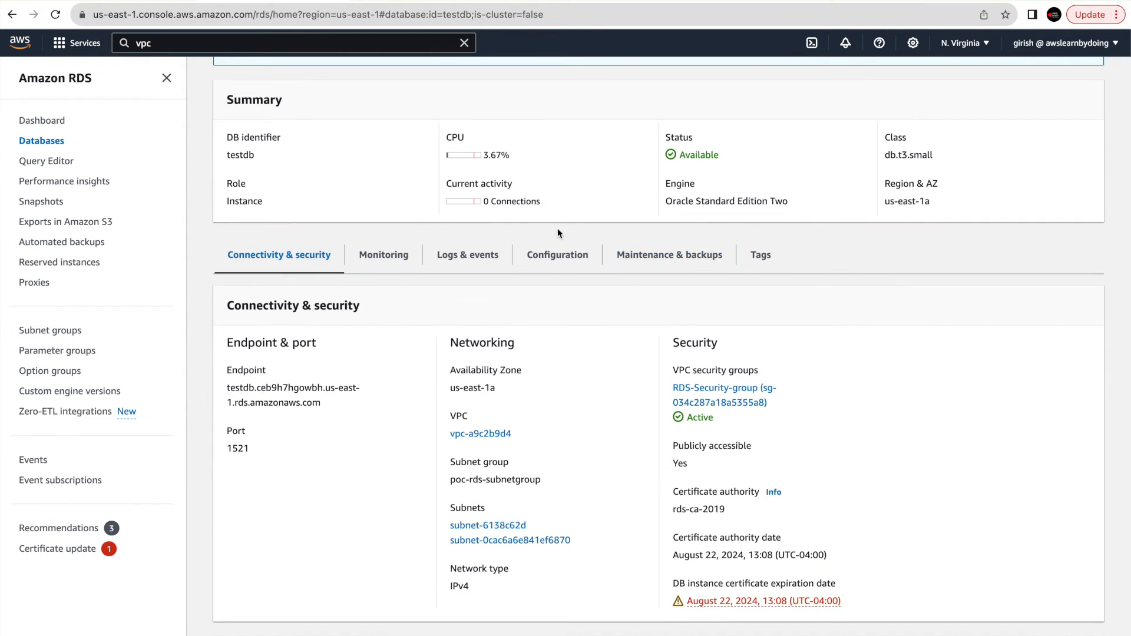
click(558, 255)
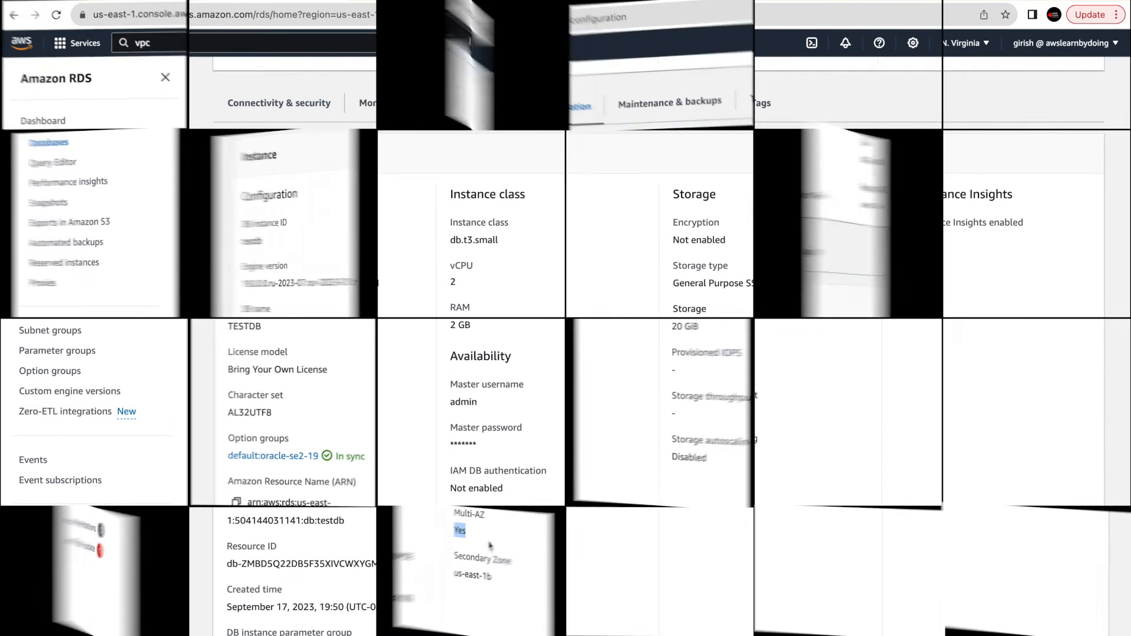
drag(450, 531, 469, 538)
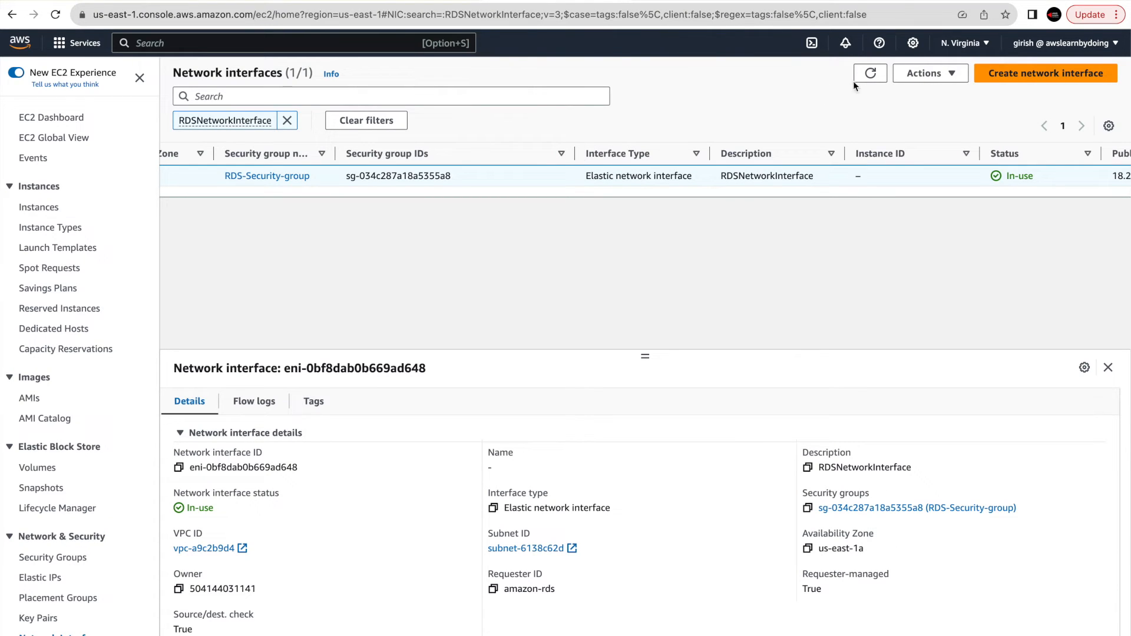
click(869, 75)
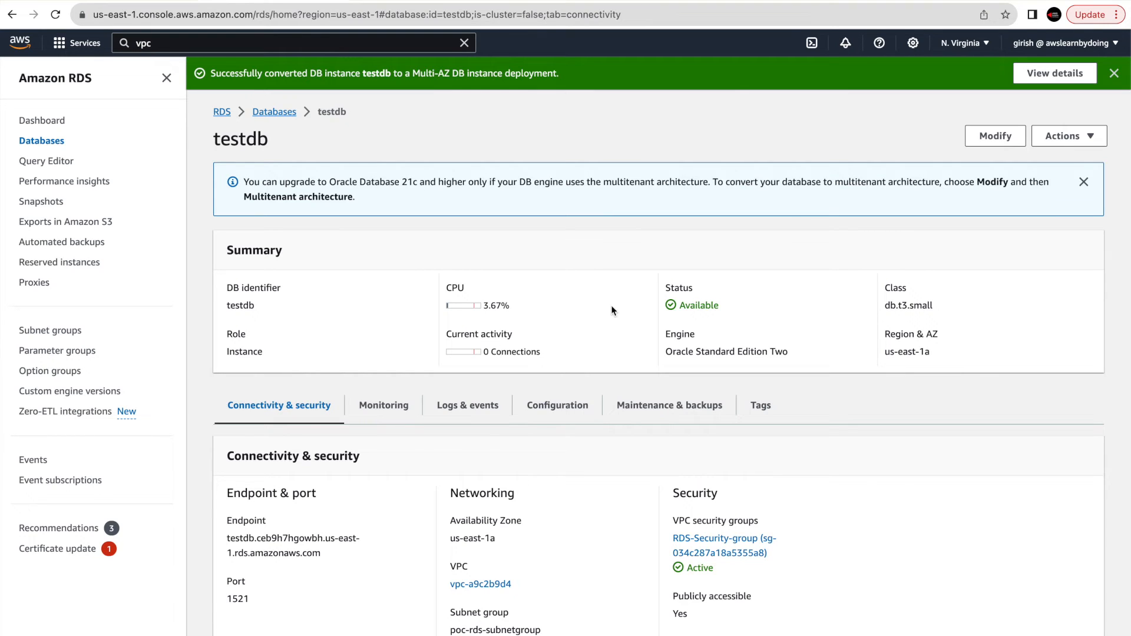
Reboot the testdb instance with failover.
click(1093, 136)
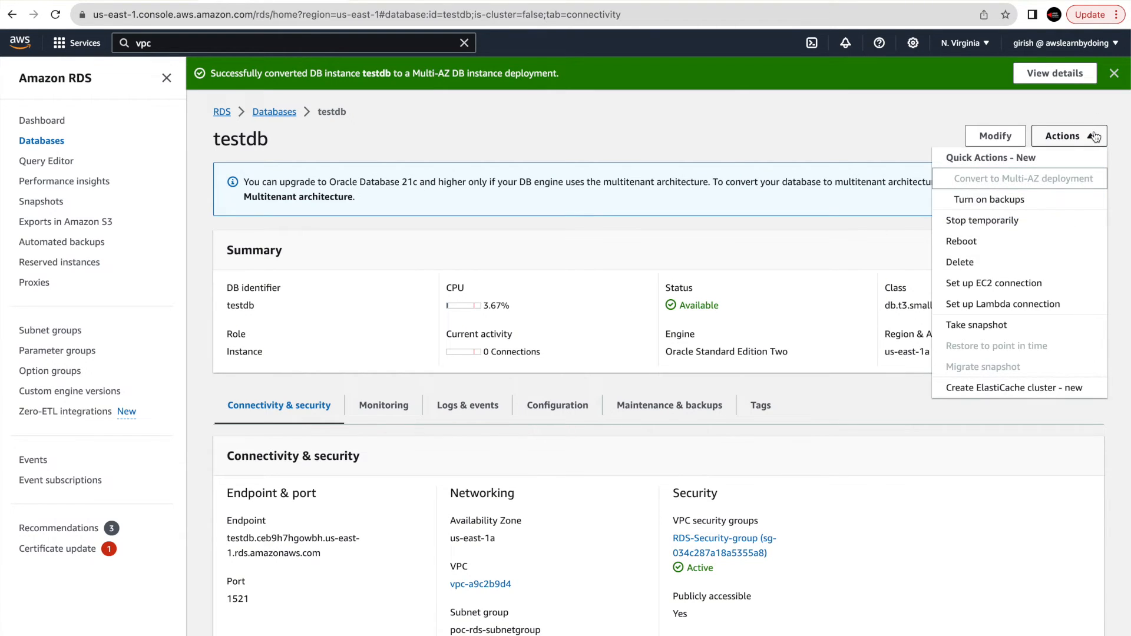
click(978, 243)
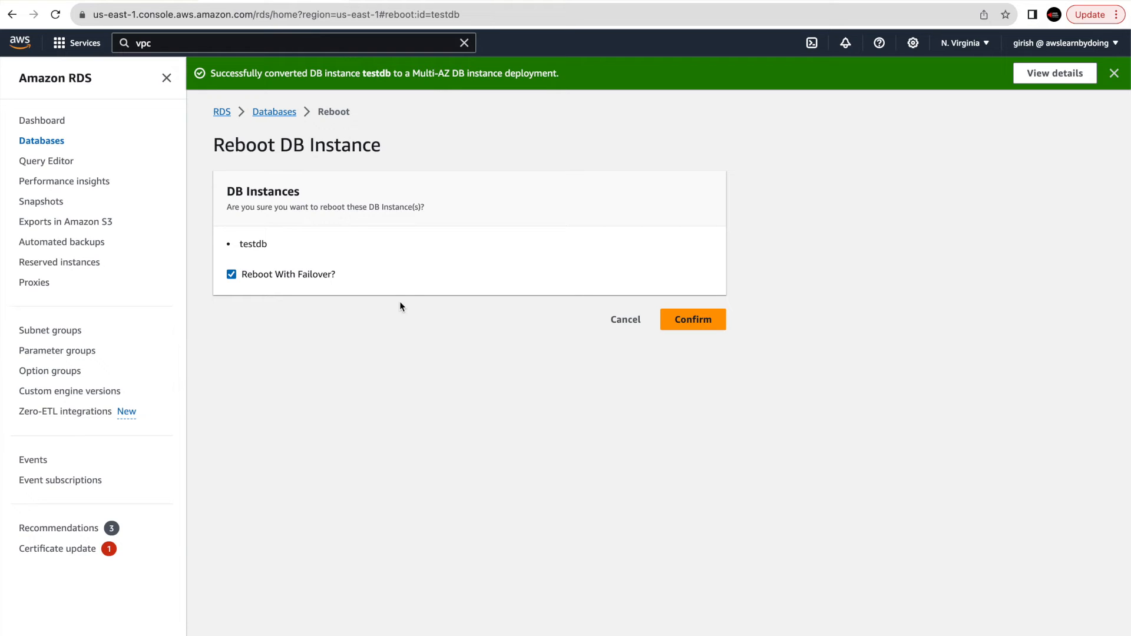
click(710, 325)
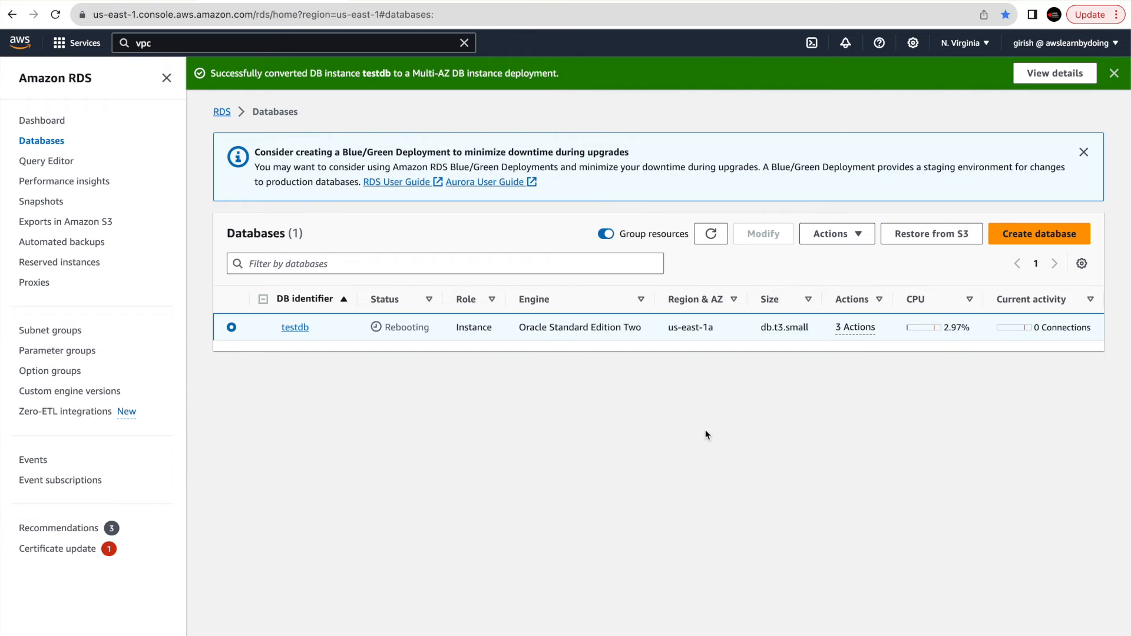
Refresh the databases list, open testdb for modification and set its Multi-AZ deployment to not create a standby instance.
click(702, 240)
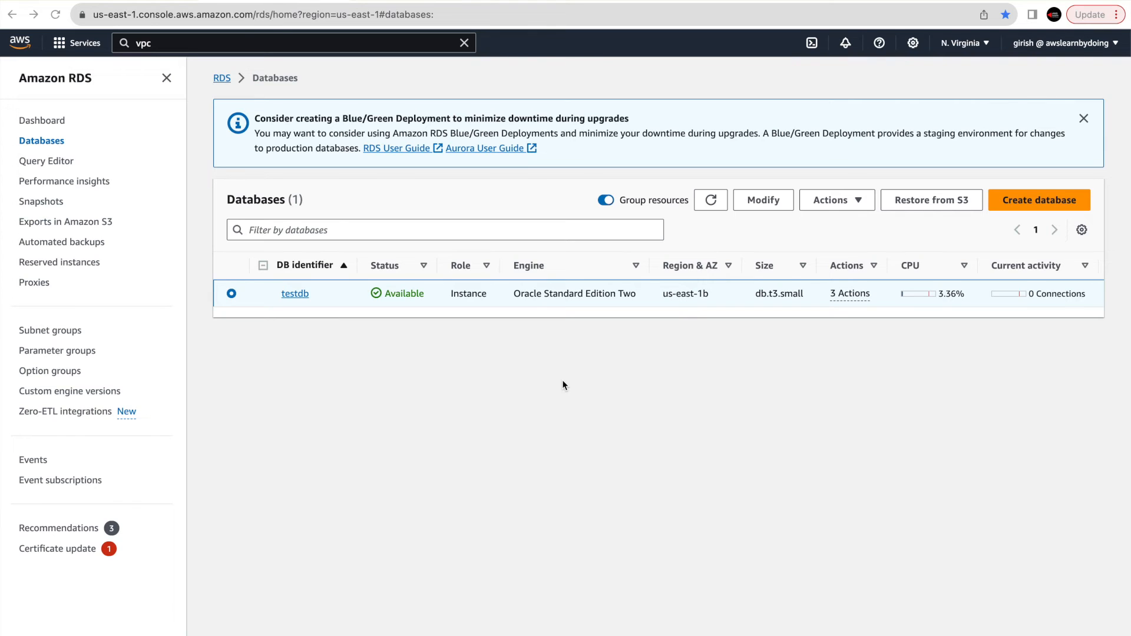
click(755, 204)
click(763, 200)
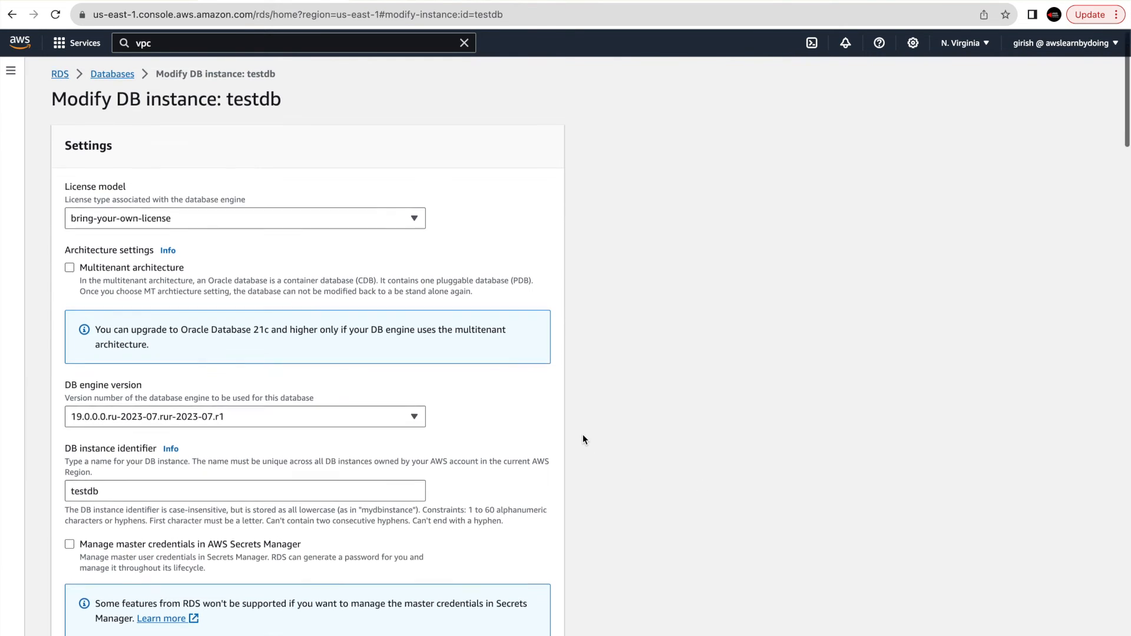
scroll(583, 436, down, 6)
scroll(583, 439, down, 9)
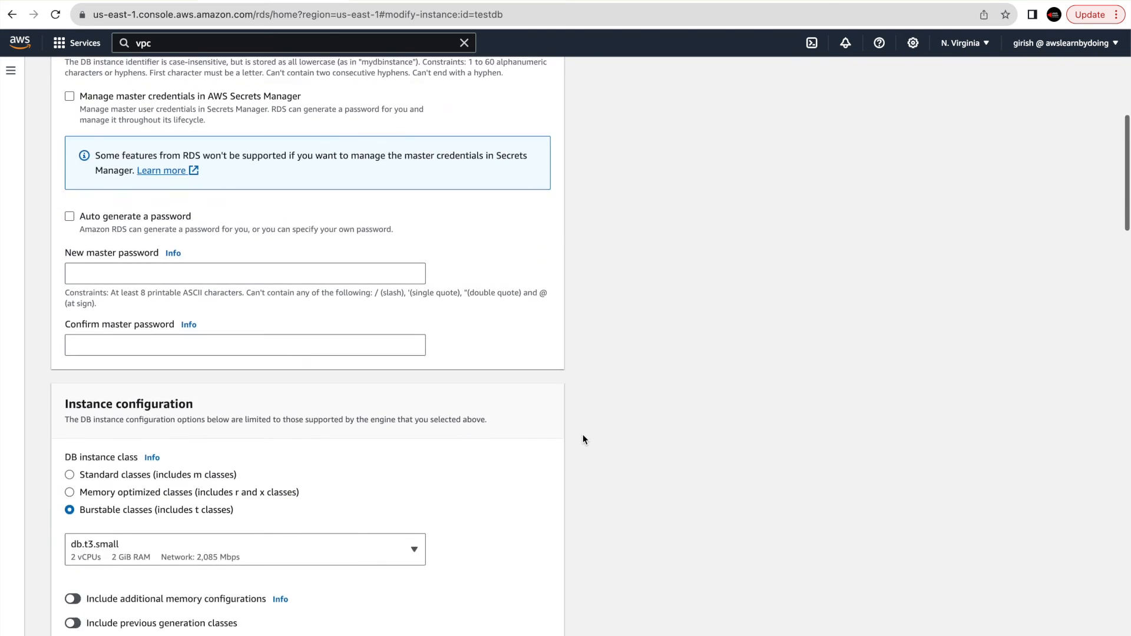
scroll(583, 437, down, 4)
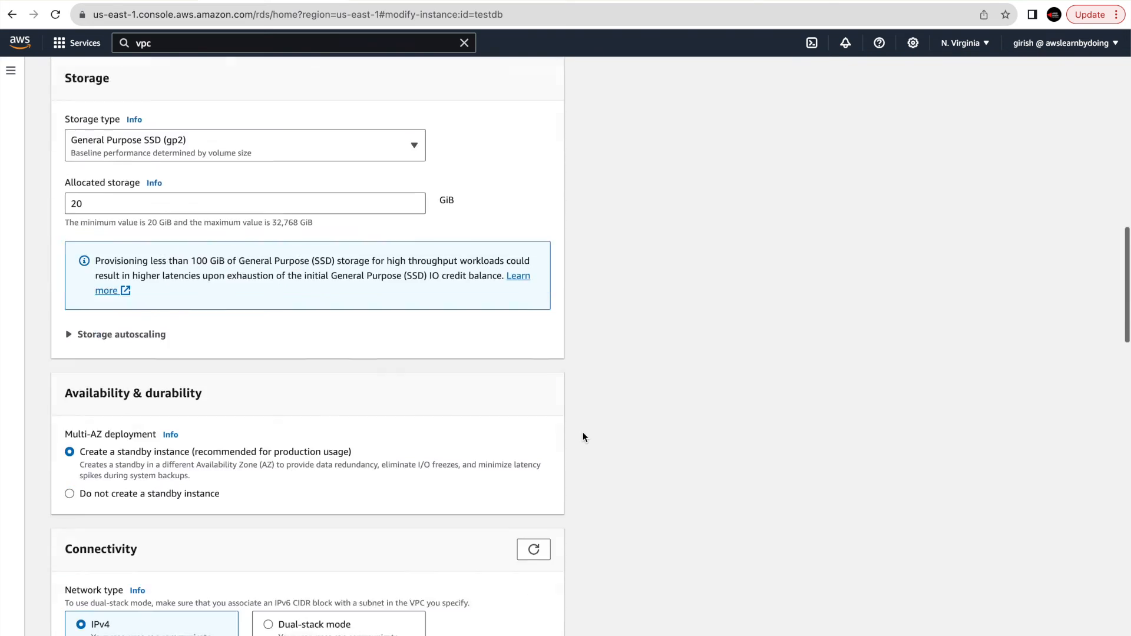
click(70, 416)
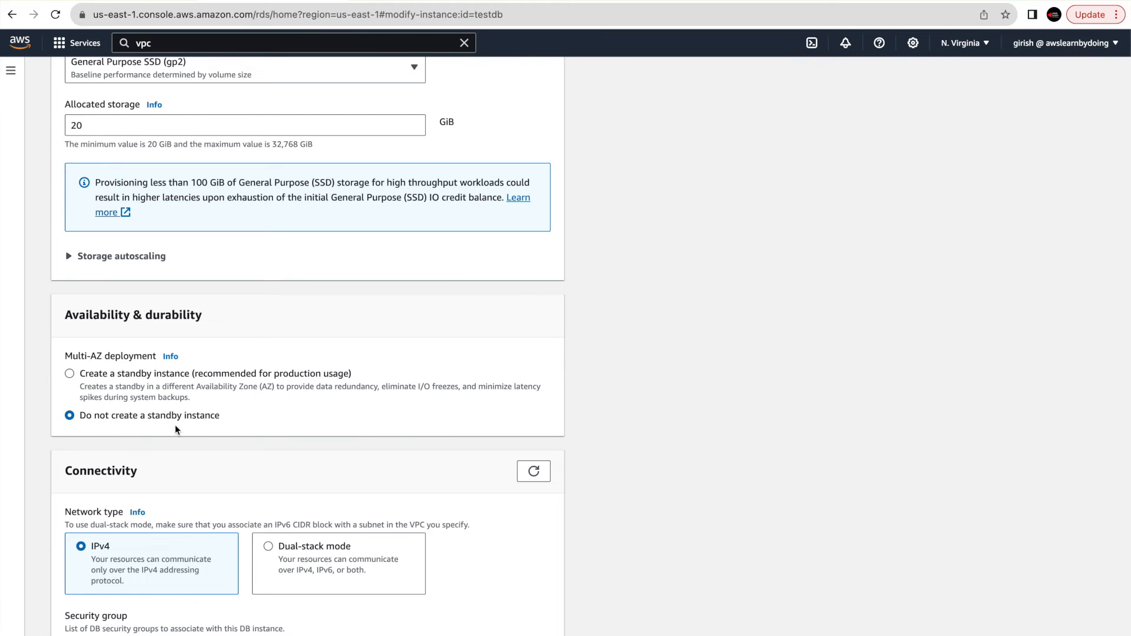
Set testdb's public access to Not publicly accessible in the additional connectivity configuration and submit the modifications, applied immediately.
scroll(274, 426, down, 5)
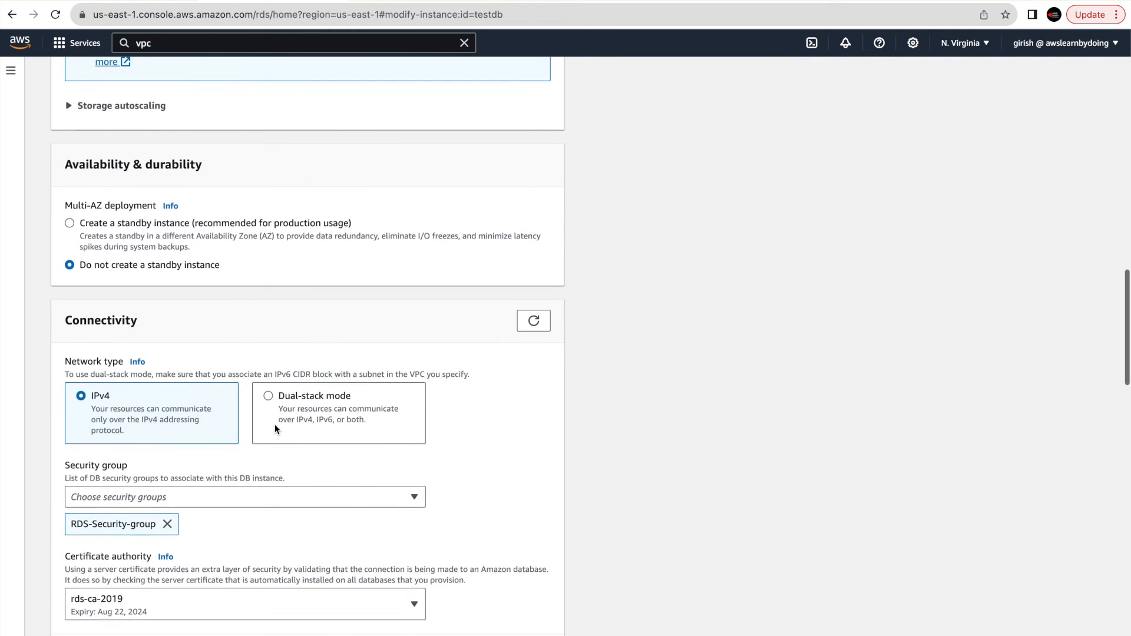
scroll(274, 424, down, 4)
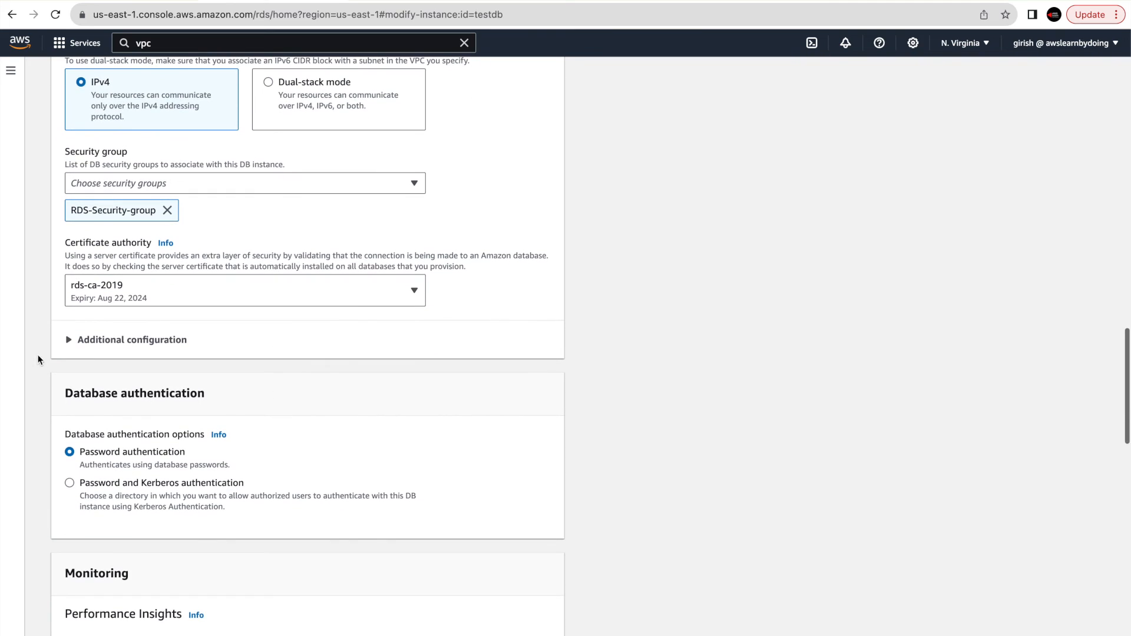
click(69, 348)
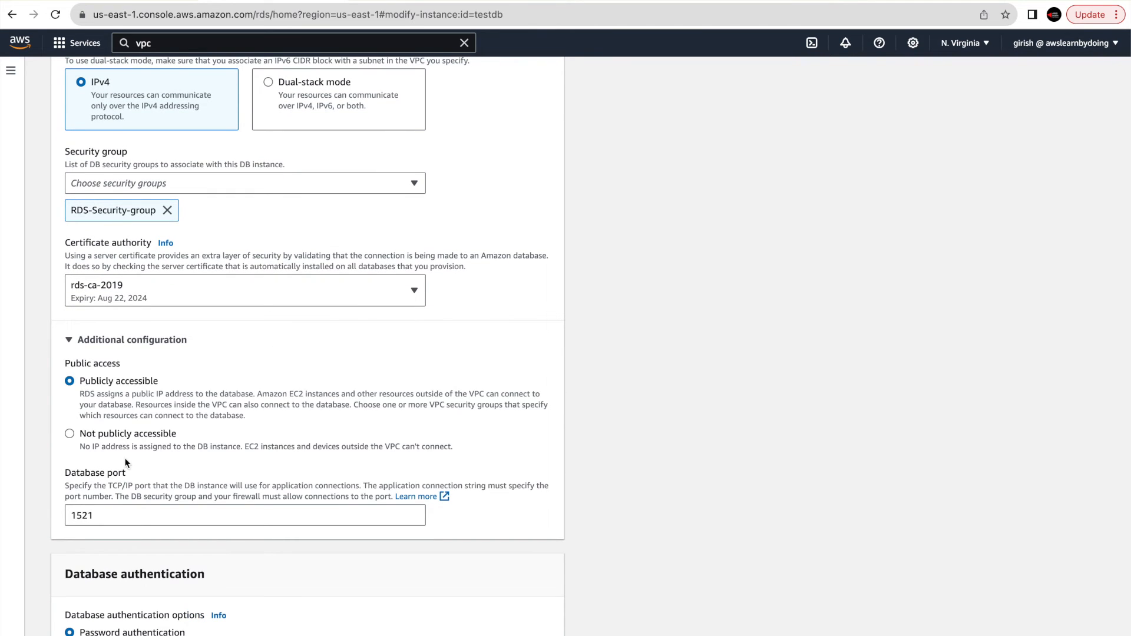
click(71, 434)
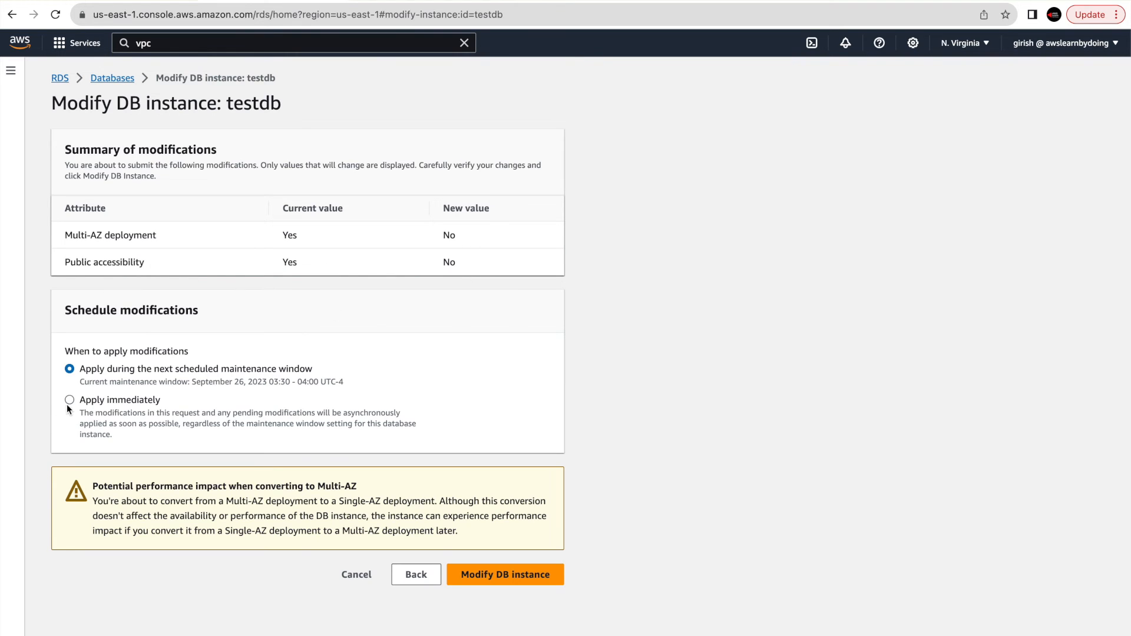
click(502, 581)
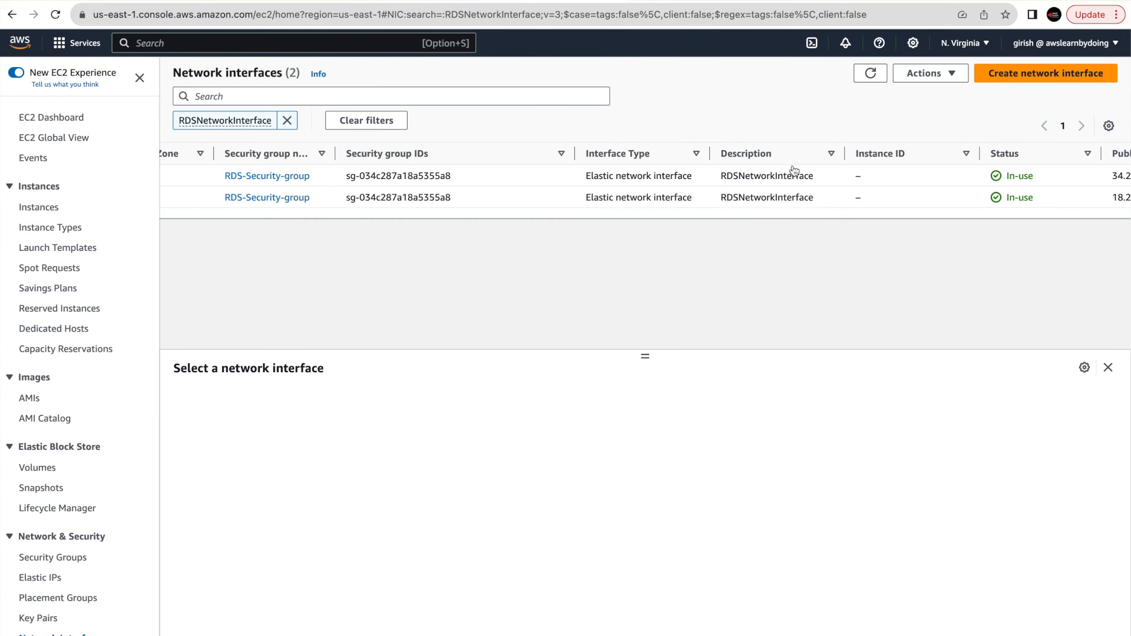
Refresh the EC2 network interfaces list filtered by RDSNetworkInterface and return to the RDS console.
click(873, 74)
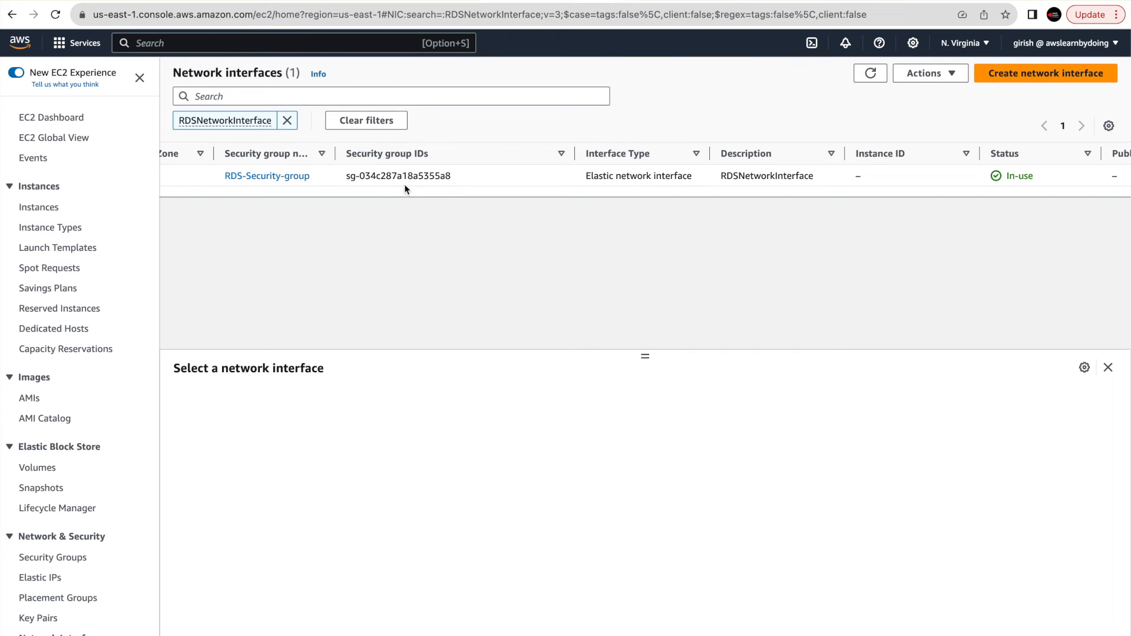
click(217, 2)
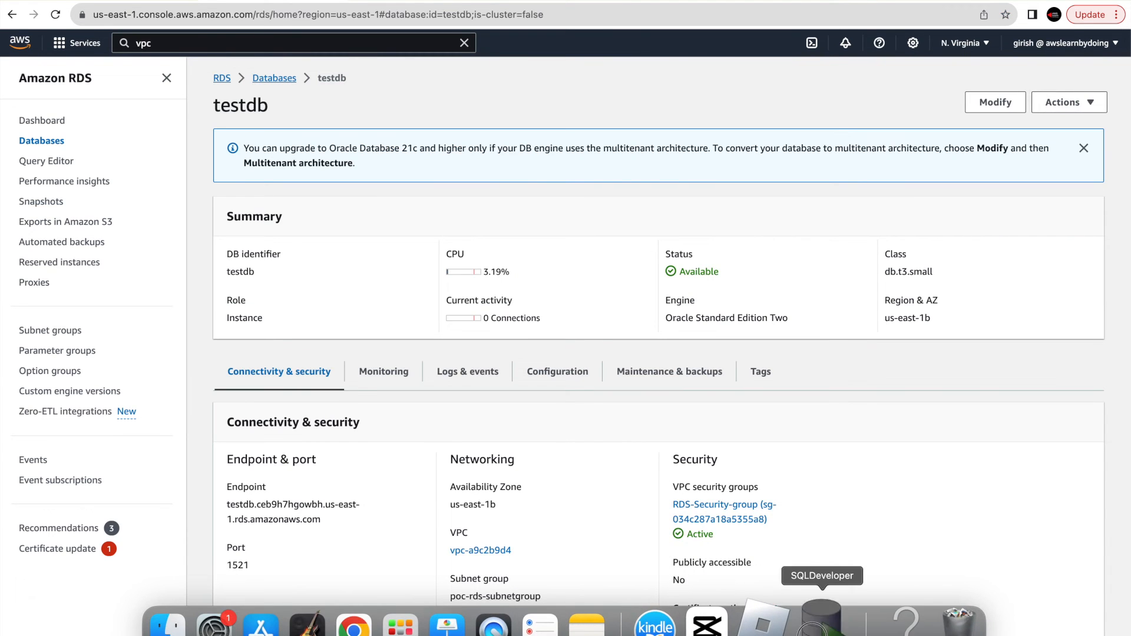
Switch to SQL Developer and try to reconnect the test-publicendpoint connection.
click(820, 623)
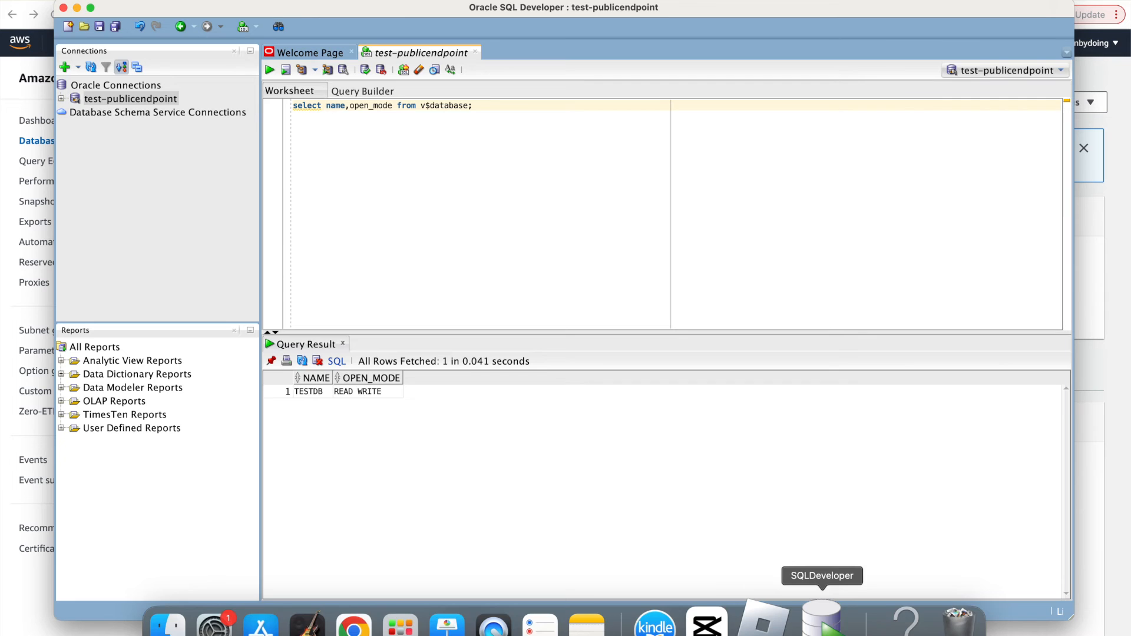
right_click(128, 100)
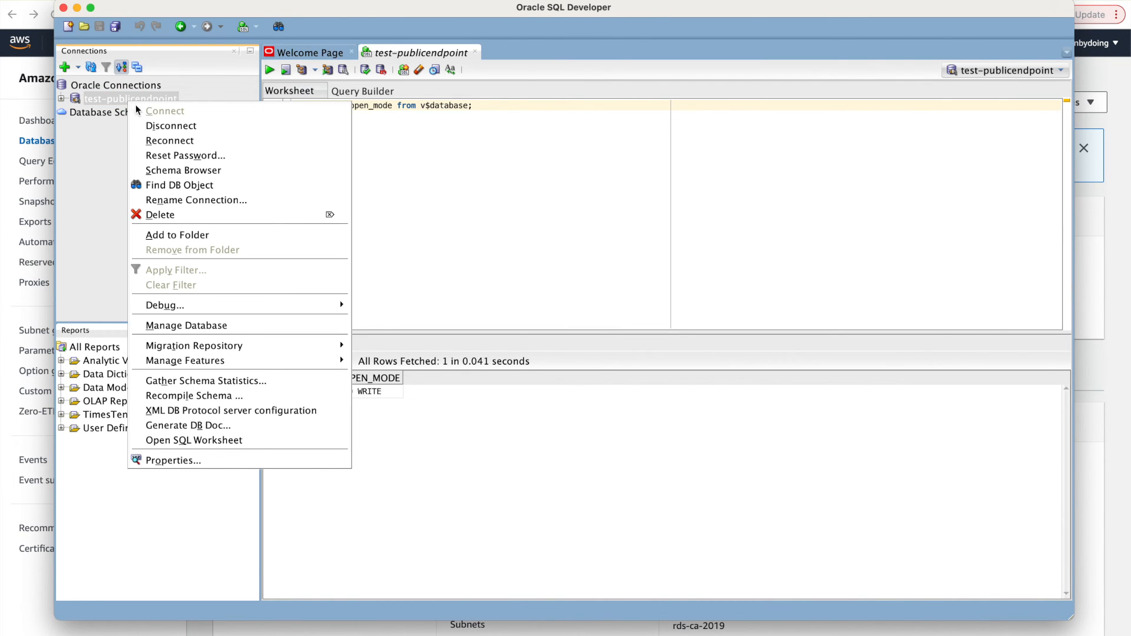
click(166, 140)
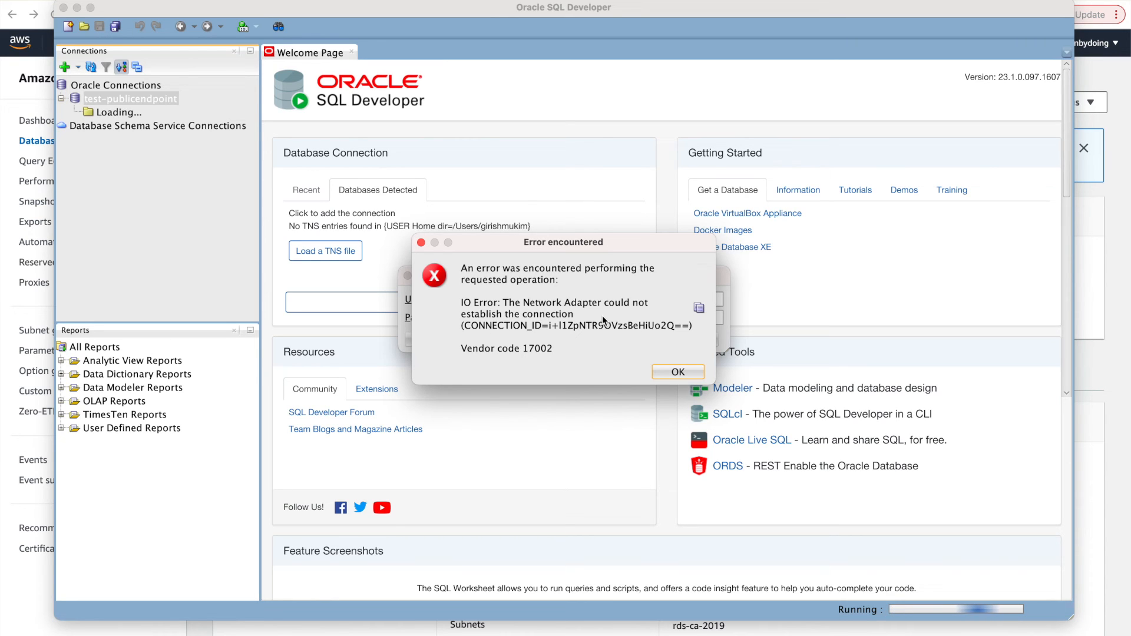
click(661, 369)
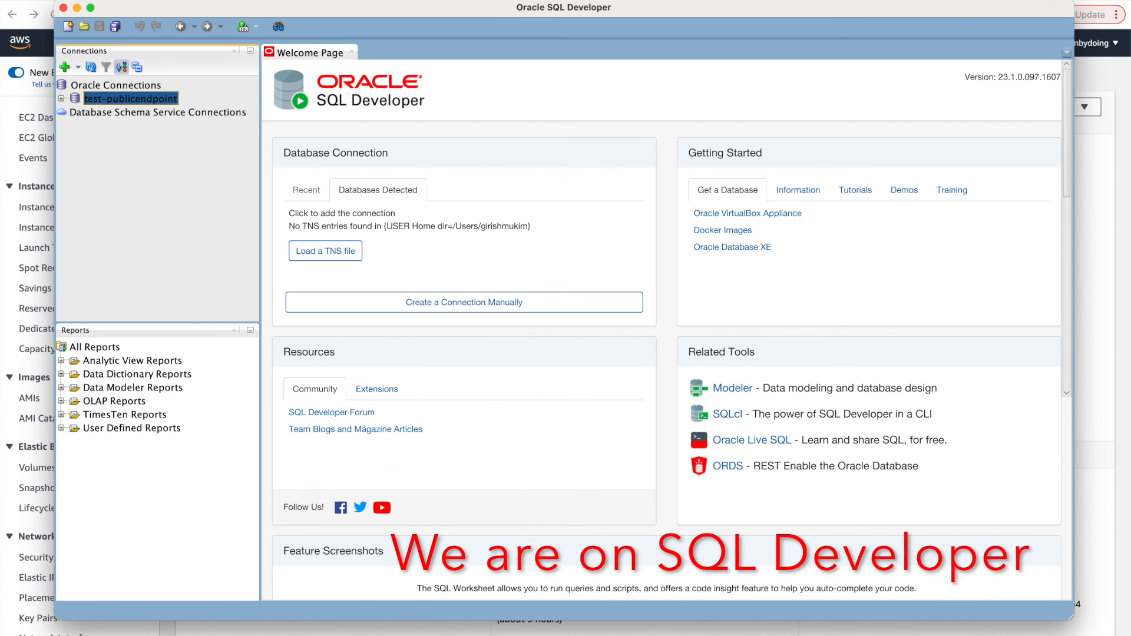
Show the SSH hosts view in SQL Developer and start a new SSH host.
click(199, 0)
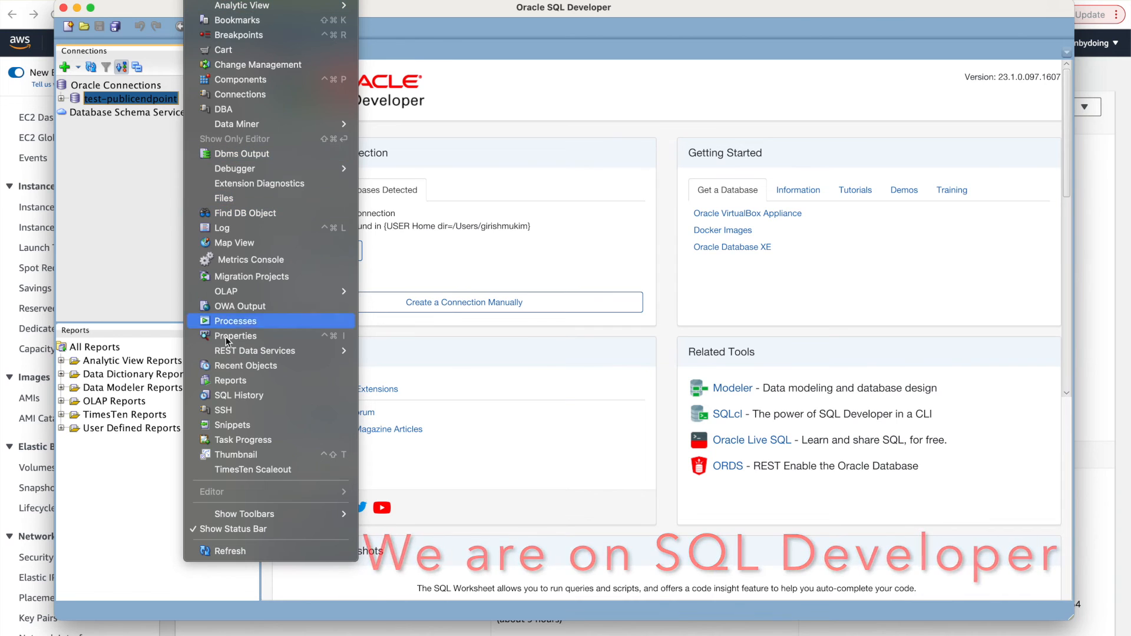
click(229, 411)
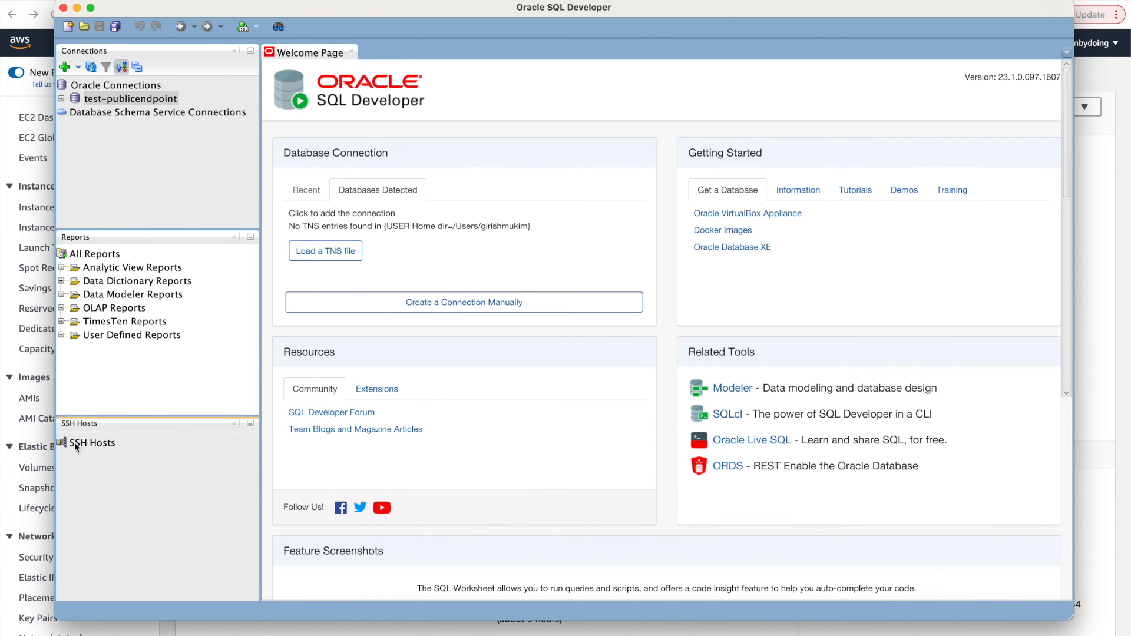
right_click(97, 446)
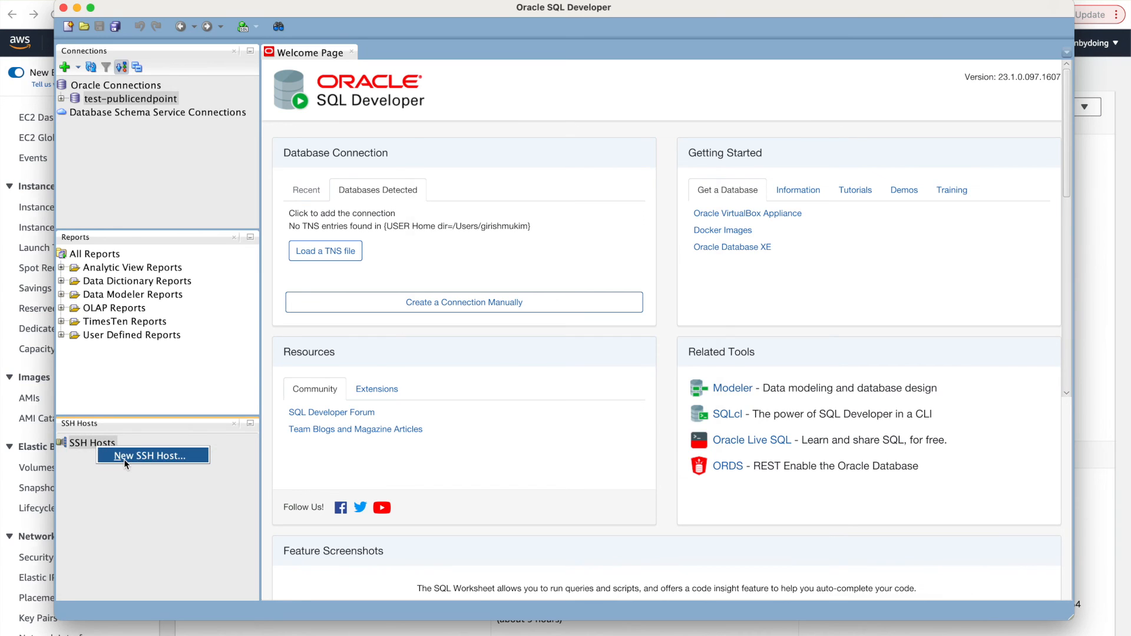
click(123, 459)
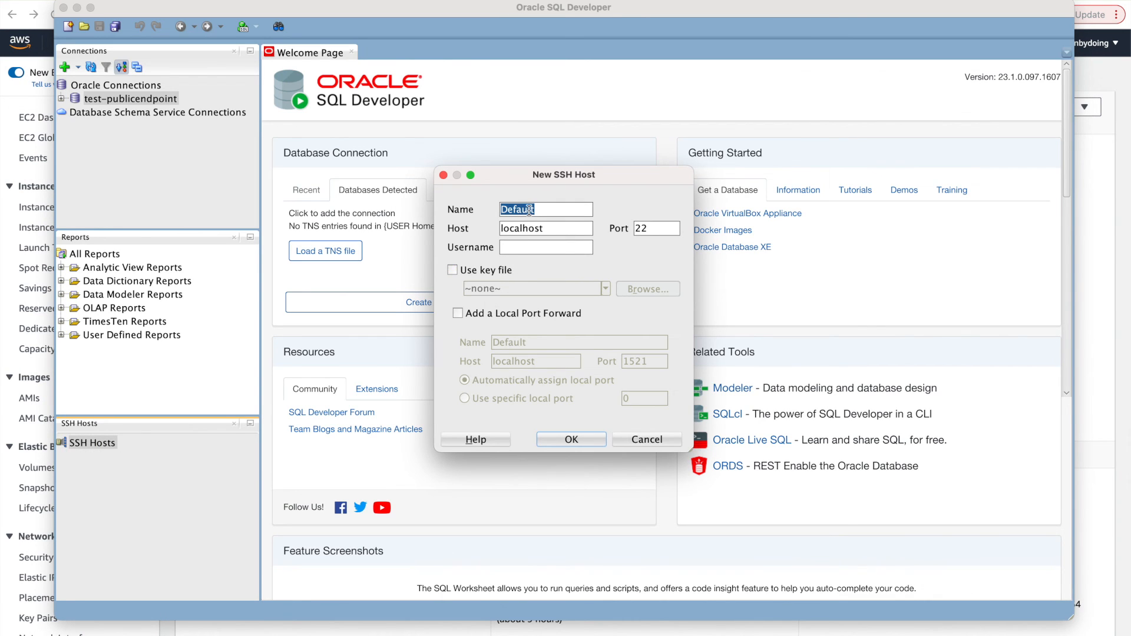
Name the SSH host DB-client, with host 18.212.189.128, username ec2-user and key file My-Key-Pair.ppk from Downloads.
text(DB)
text(-clinet)
key(BackSpace)
key(BackSpace)
key(BackSpace)
text(ent)
double_click(531, 228)
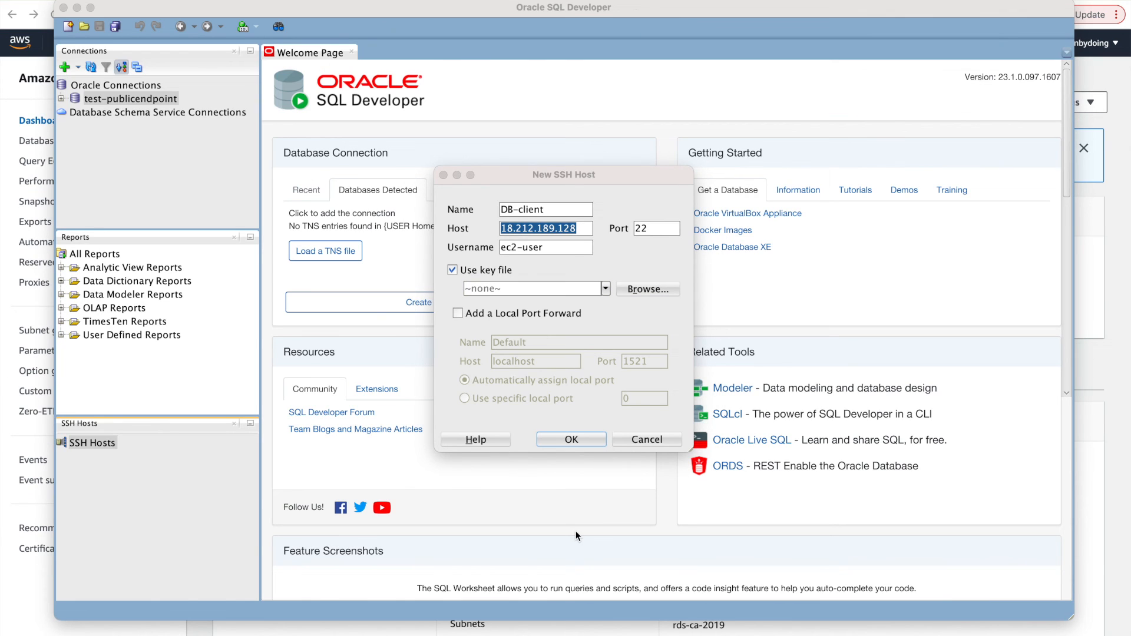
click(630, 288)
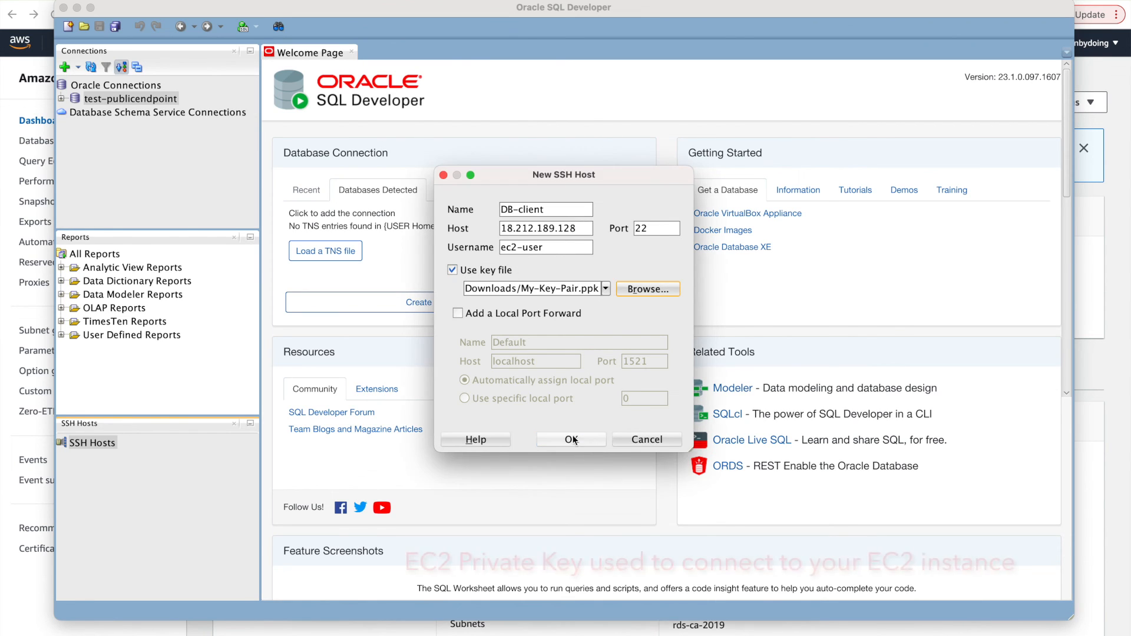
Add a local port forward named testdb, using testdb's RDS endpoint copied from the RDS console as host, and save the SSH host.
click(457, 316)
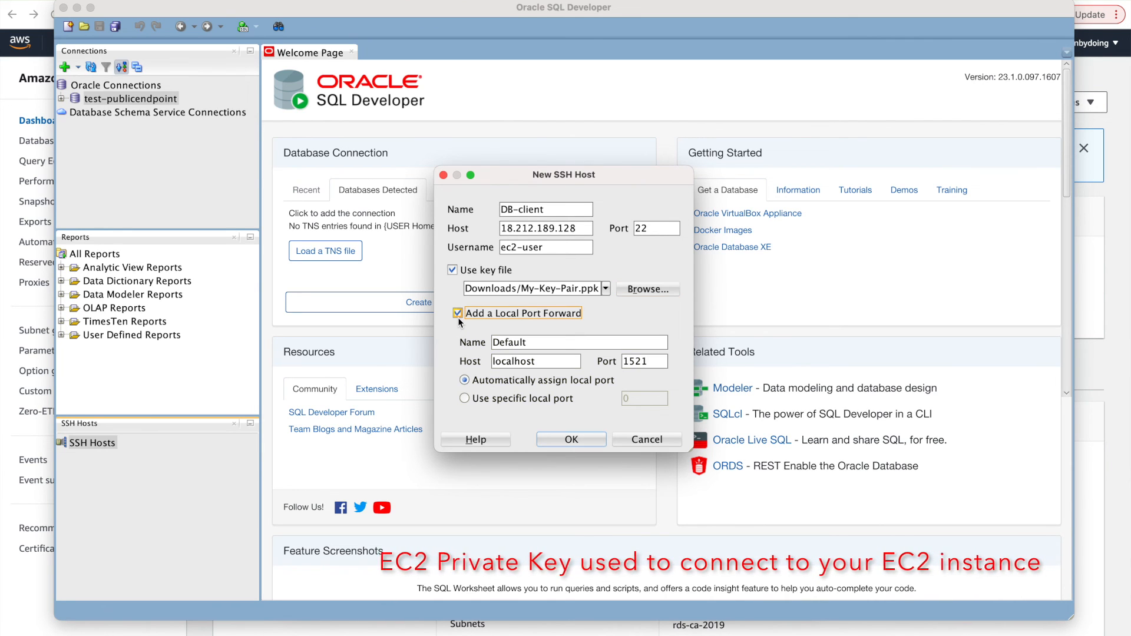
double_click(512, 343)
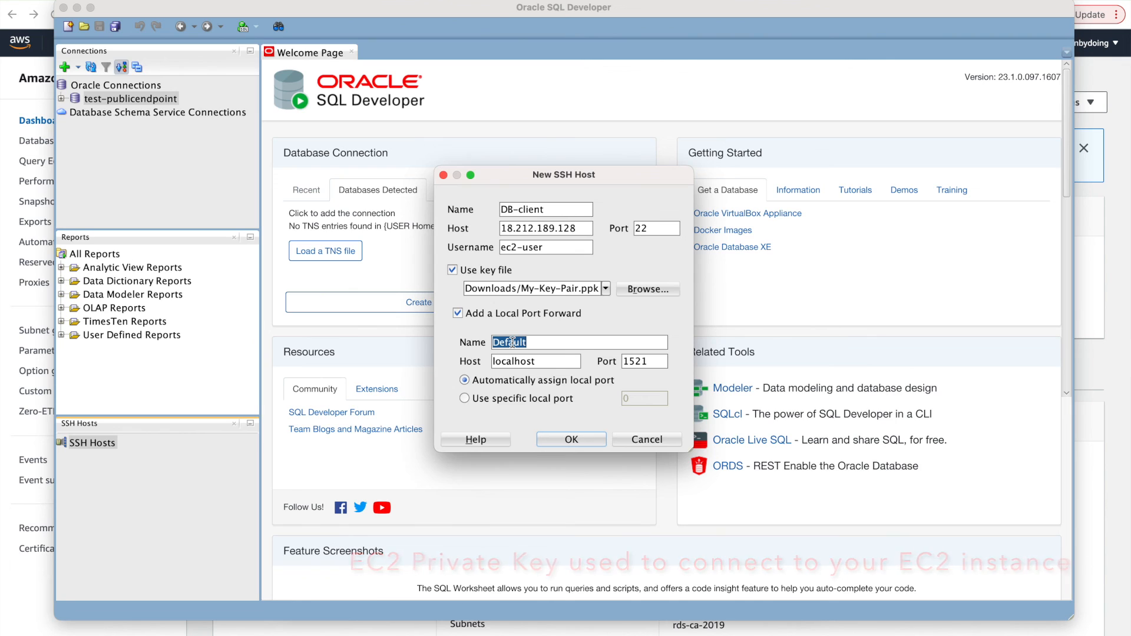
text(testdb)
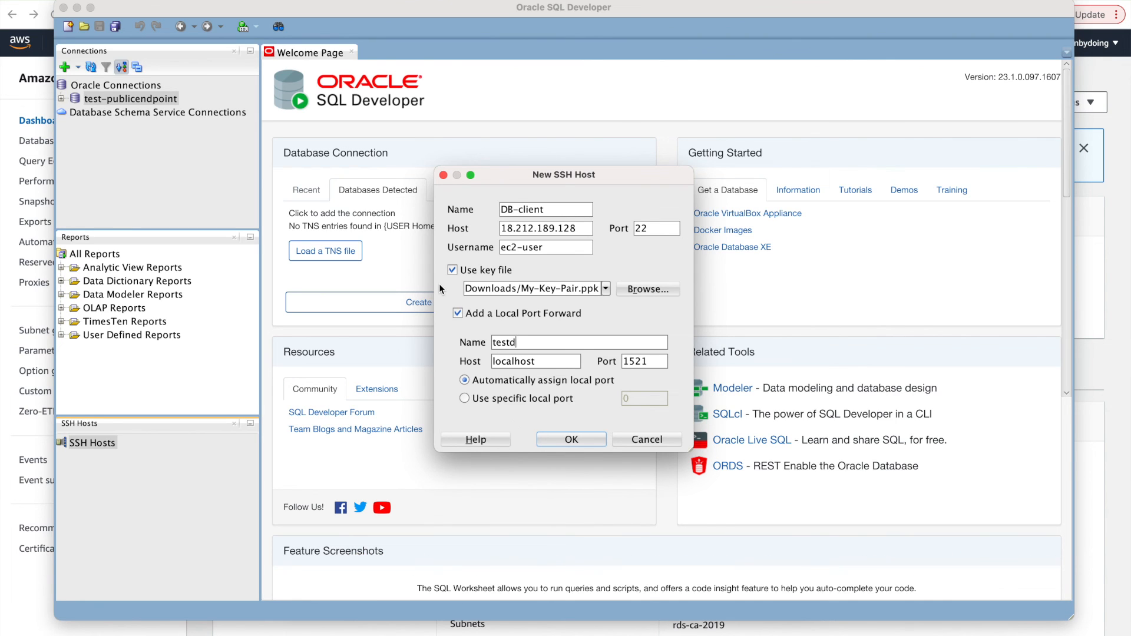
double_click(510, 361)
click(312, 1)
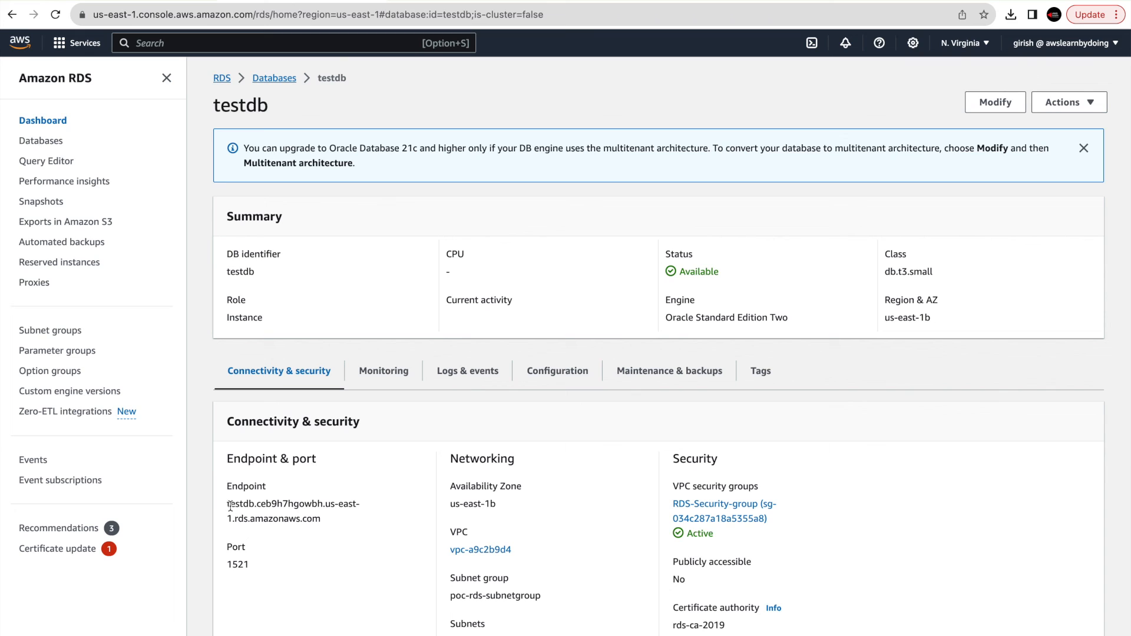
drag(229, 502, 318, 519)
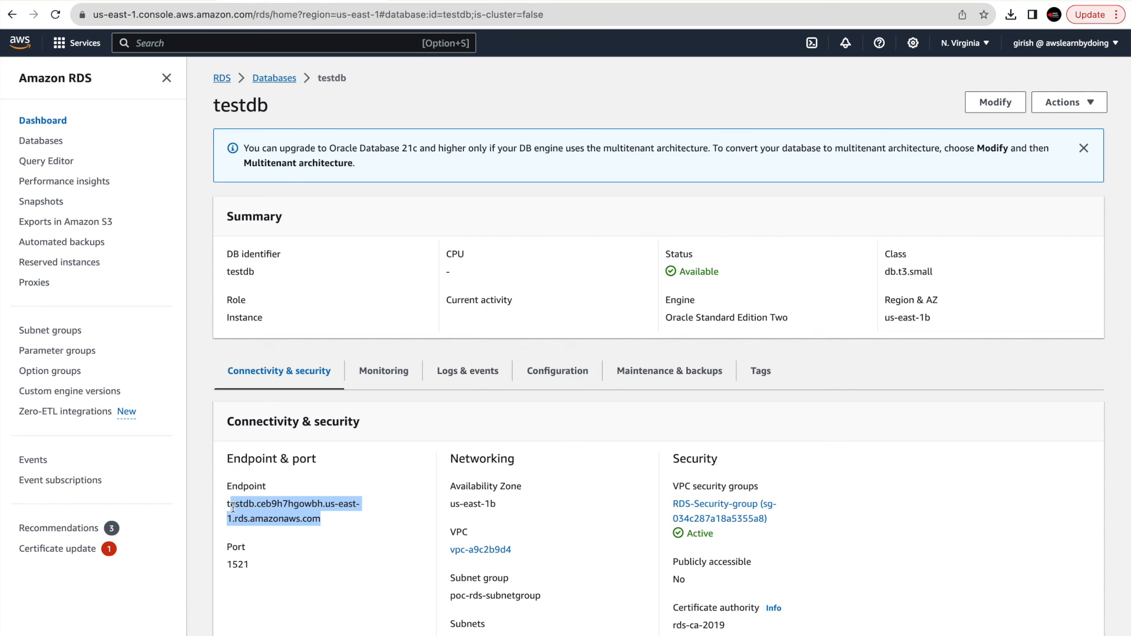
drag(228, 505, 328, 521)
key(super+c)
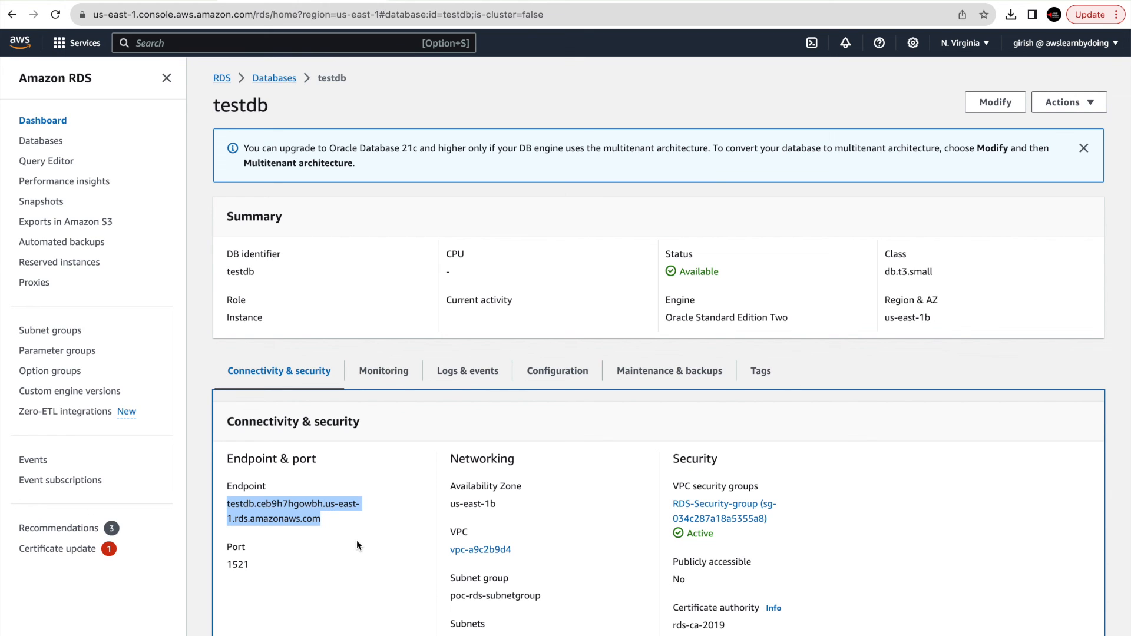
key(super+Tab)
key(super+v)
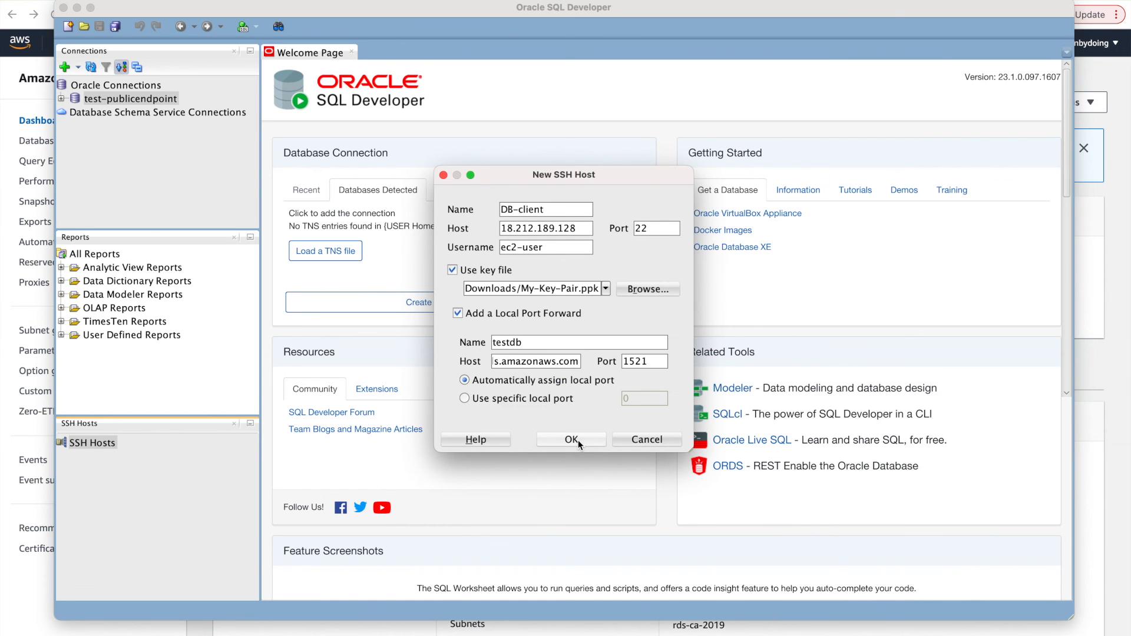
click(571, 440)
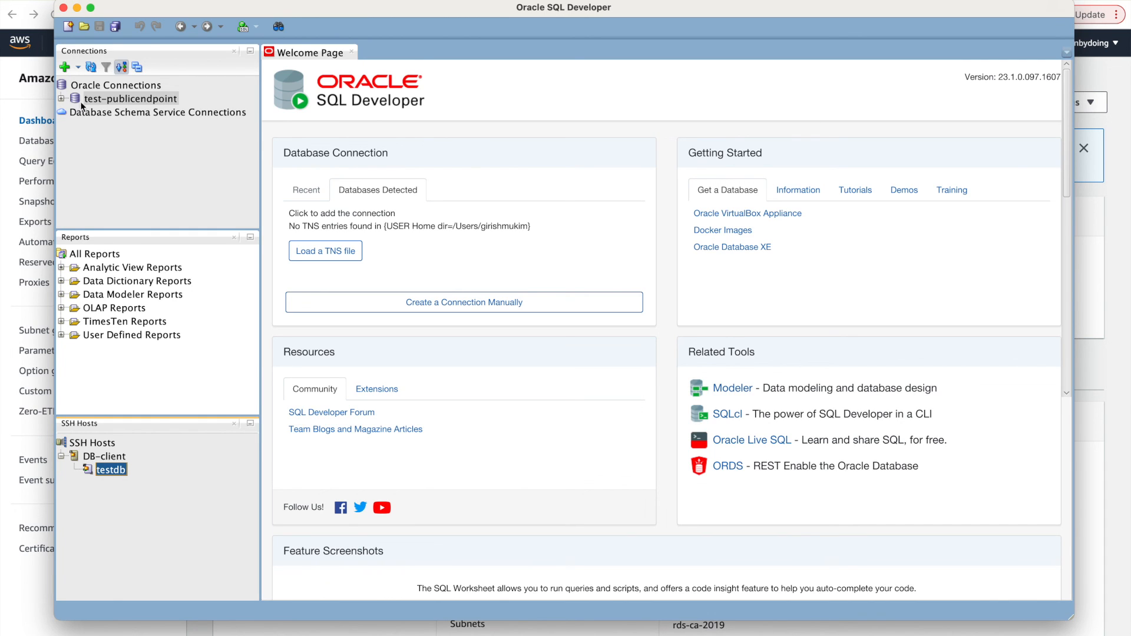
Create a database connection named testdb-private of type SSH, using the testdb (DB-client) port forward and service name testdb.
click(67, 69)
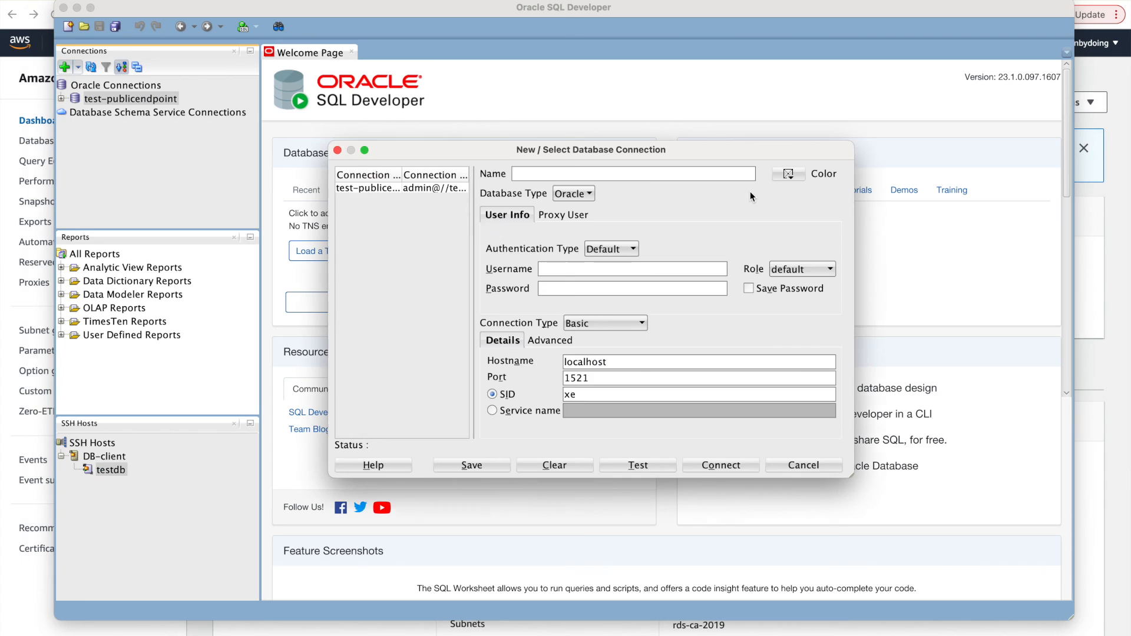
text(testdb-private)
click(636, 329)
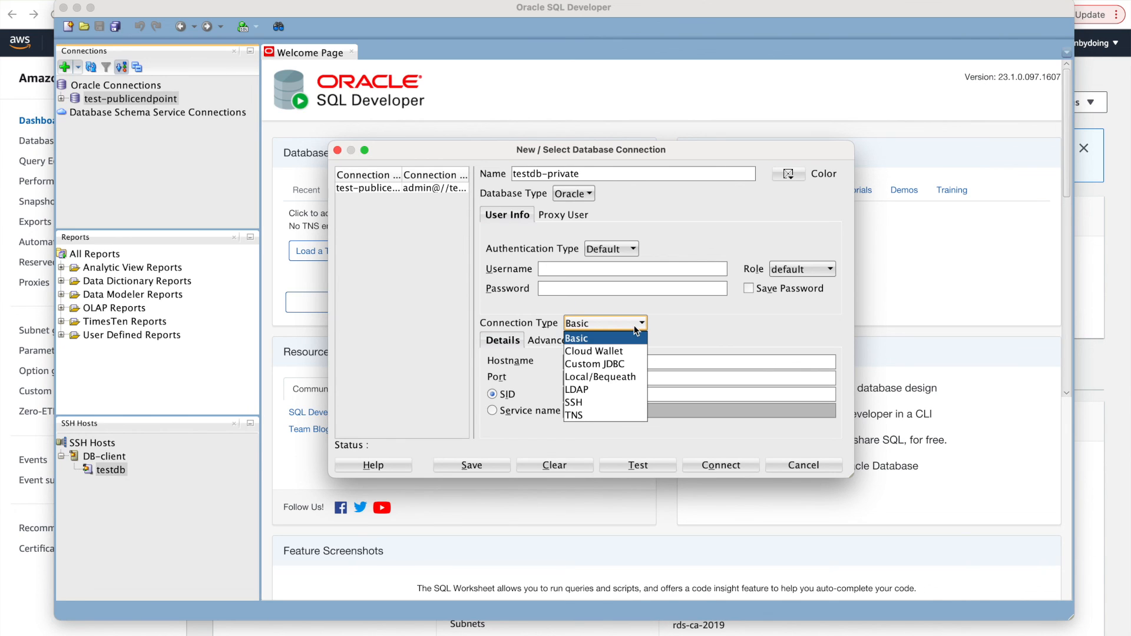
click(611, 403)
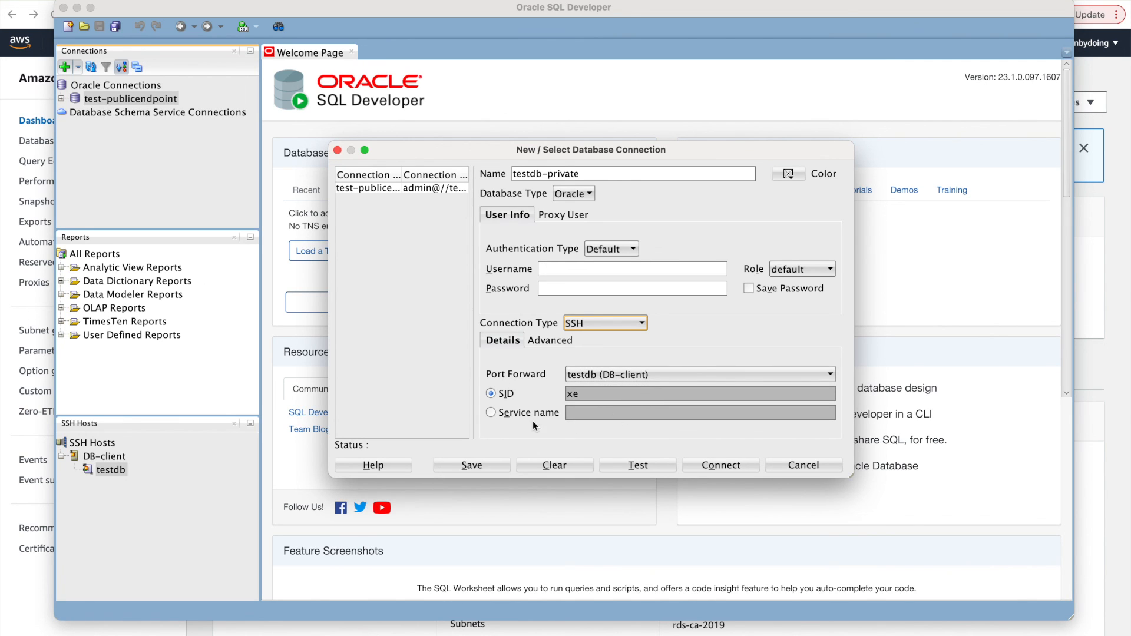
click(493, 412)
click(587, 415)
text(testdb)
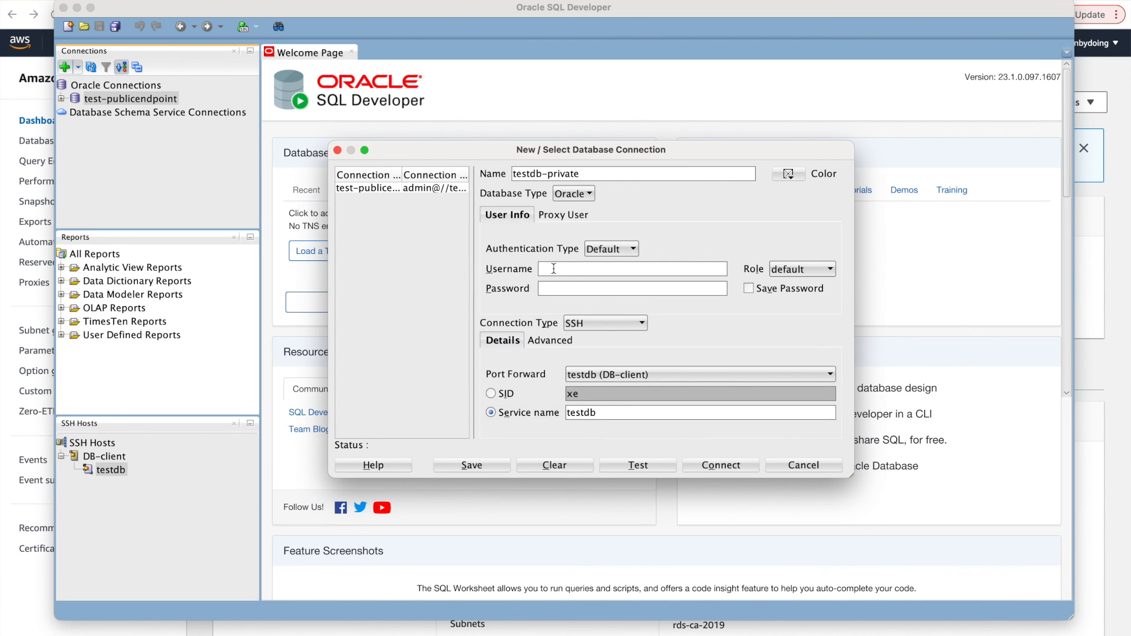
Enter the username admin and the database password for testdb-private and test the connection.
text(admin)
key(Tab)
key(Tab)
text(********)
click(641, 470)
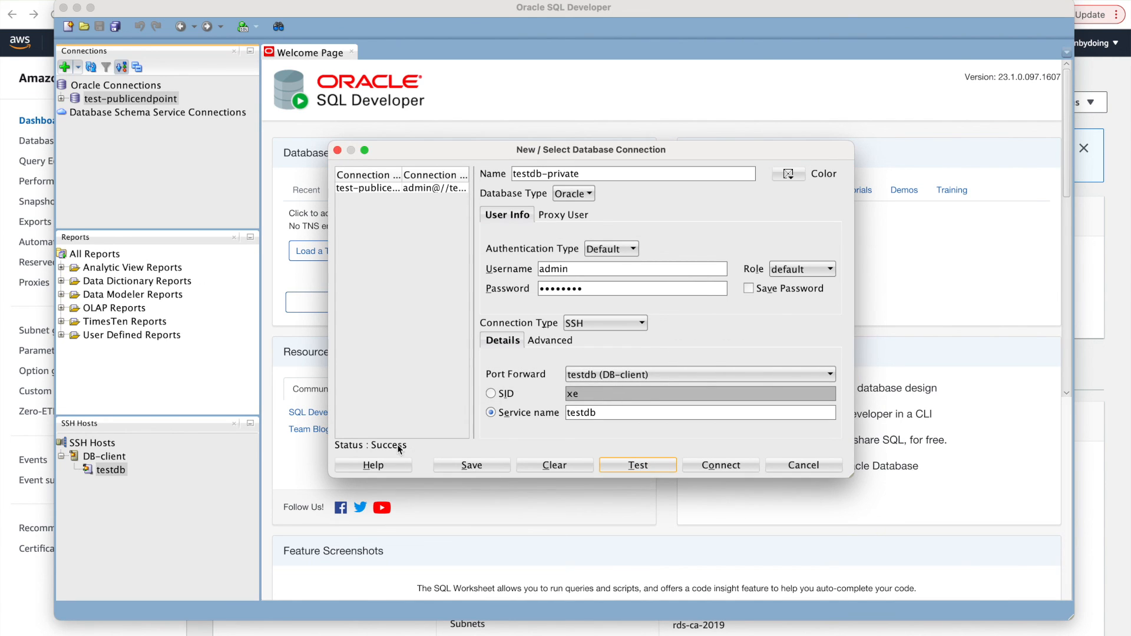
Connect to testdb-private and run the query "select name,open_mode from v$database;" in its worksheet.
click(722, 466)
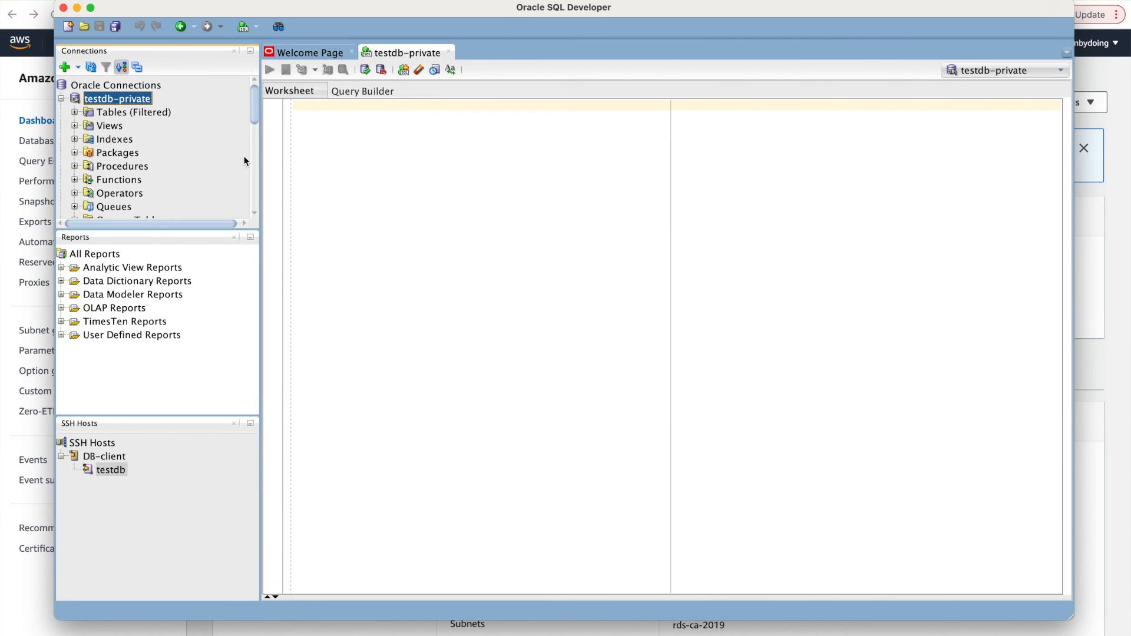
click(416, 144)
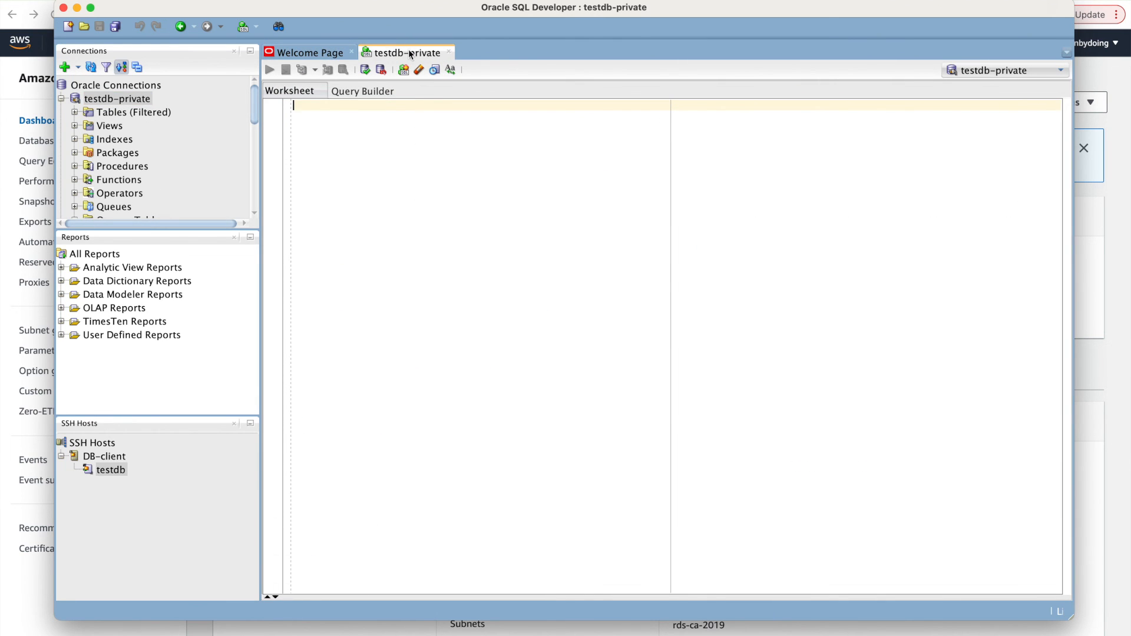
text(select name,open_mode from )
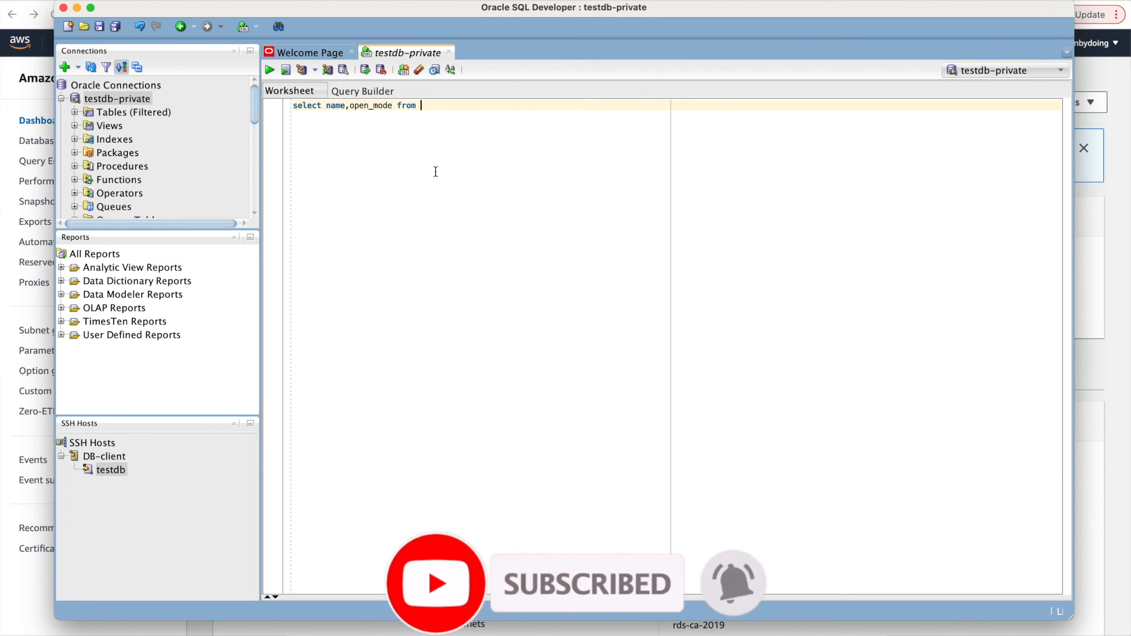
text(v$database;)
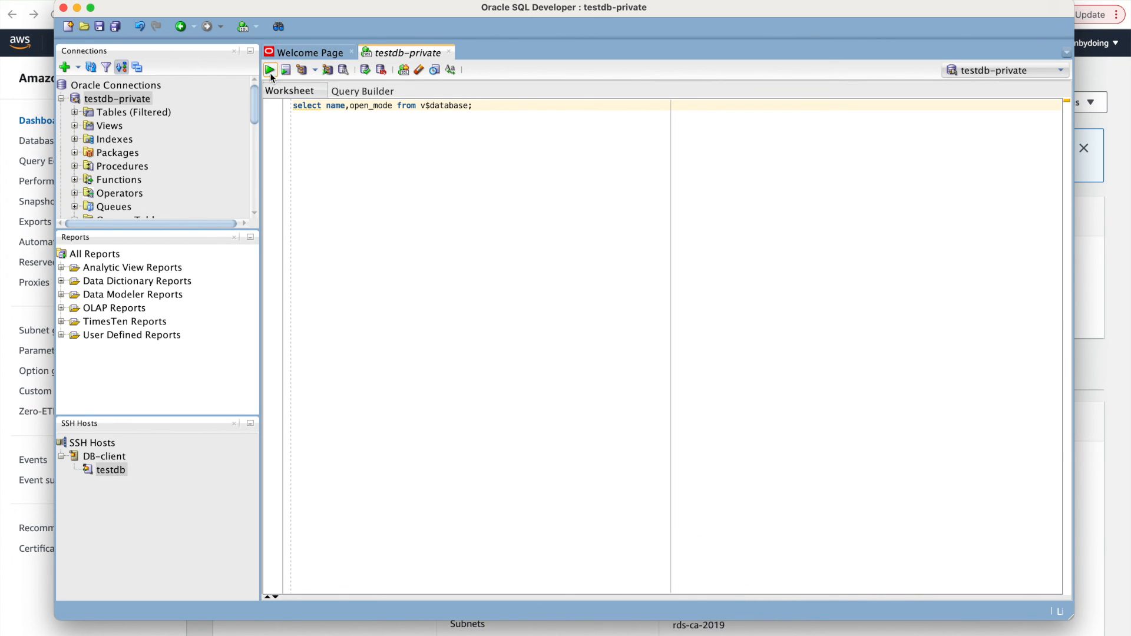
click(271, 73)
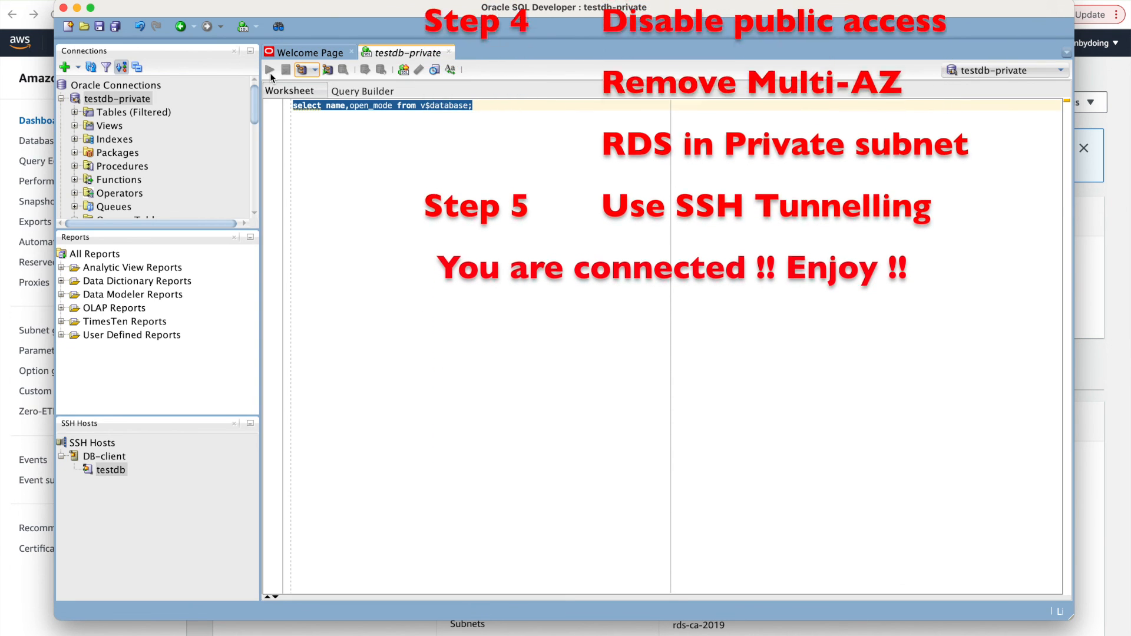
click(269, 72)
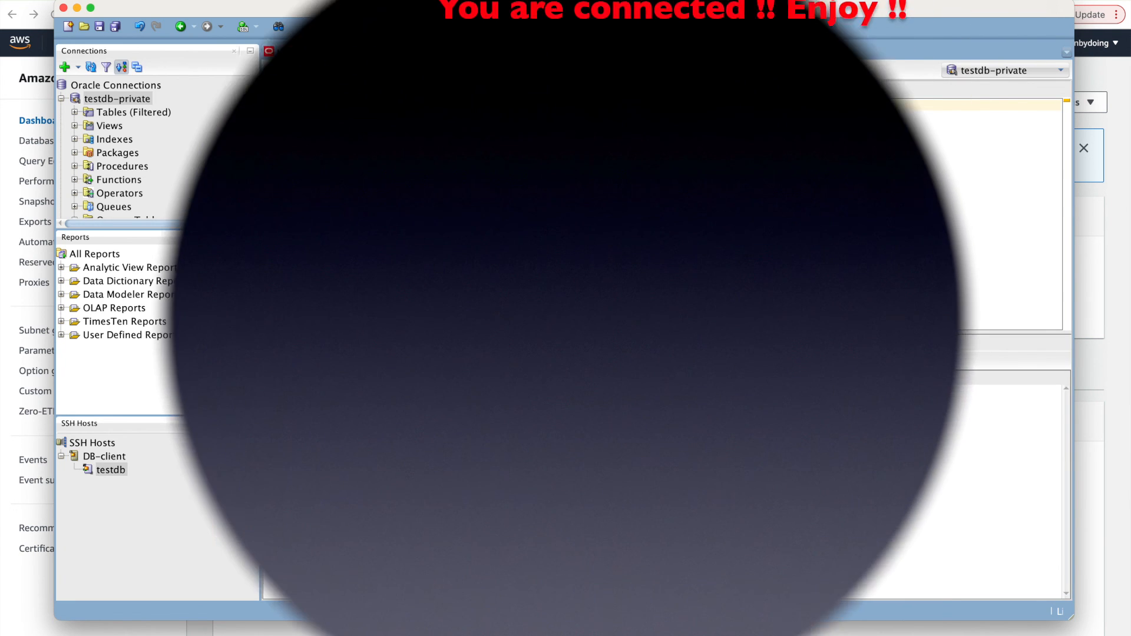